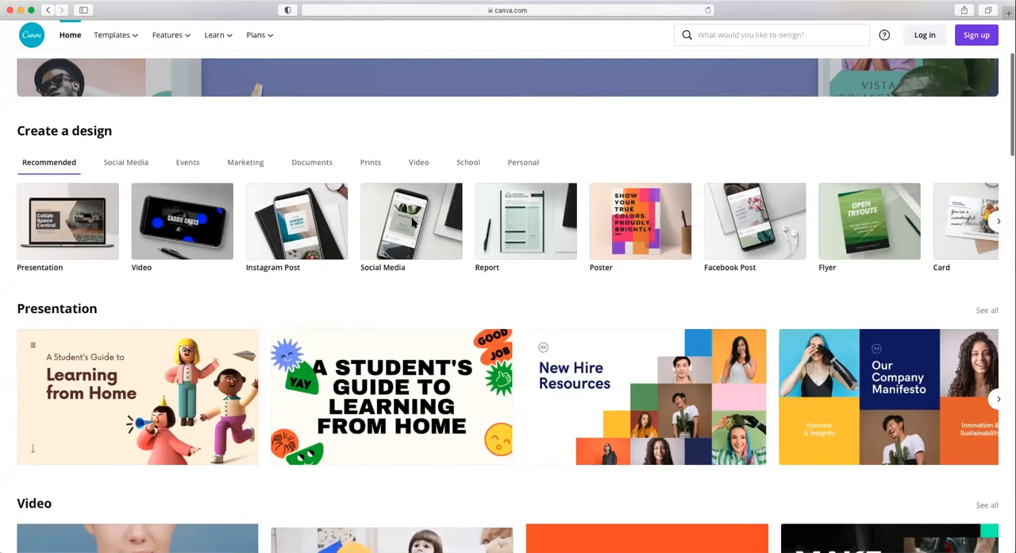
# Step: Create a new Social Media design from the design types on the Canva home page
pyautogui.scroll(2, 412, 262)
pyautogui.scroll(1, 419, 274)
pyautogui.click(408, 363)
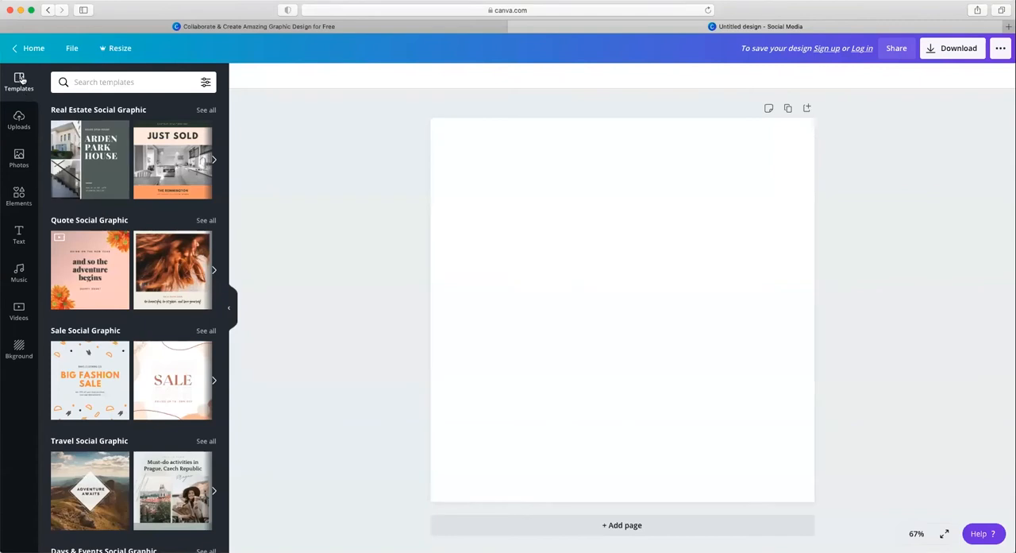
# Step: Apply the "Modern Luau Party" pineapple template from the Tips Social Graphic collection to the blank page
pyautogui.scroll(-1, 181, 382)
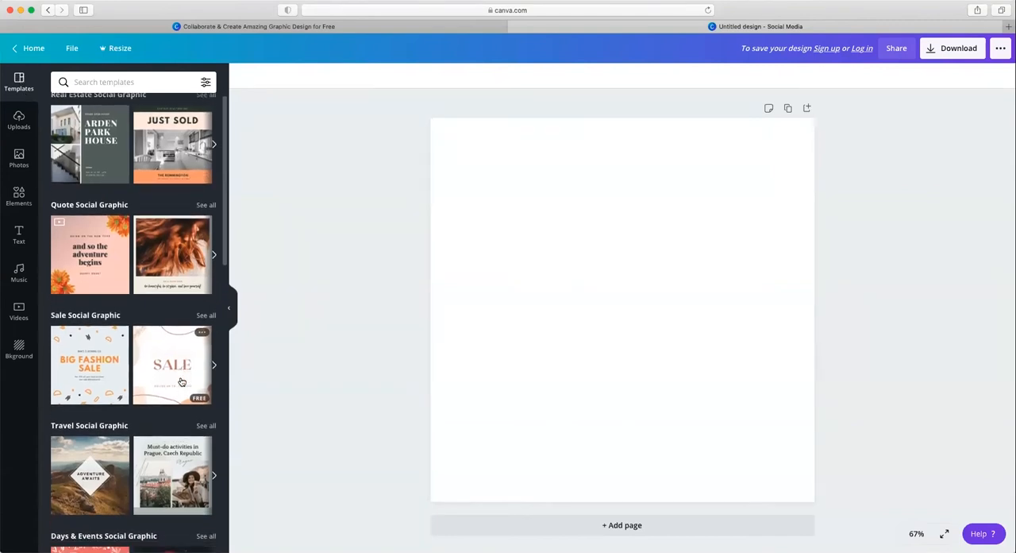
pyautogui.scroll(-5, 181, 382)
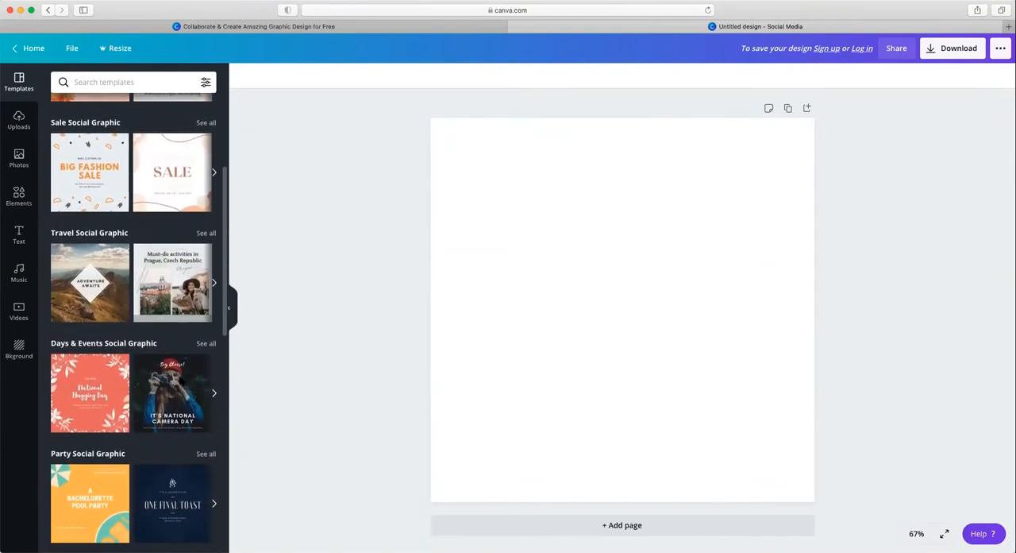
pyautogui.scroll(-3, 181, 382)
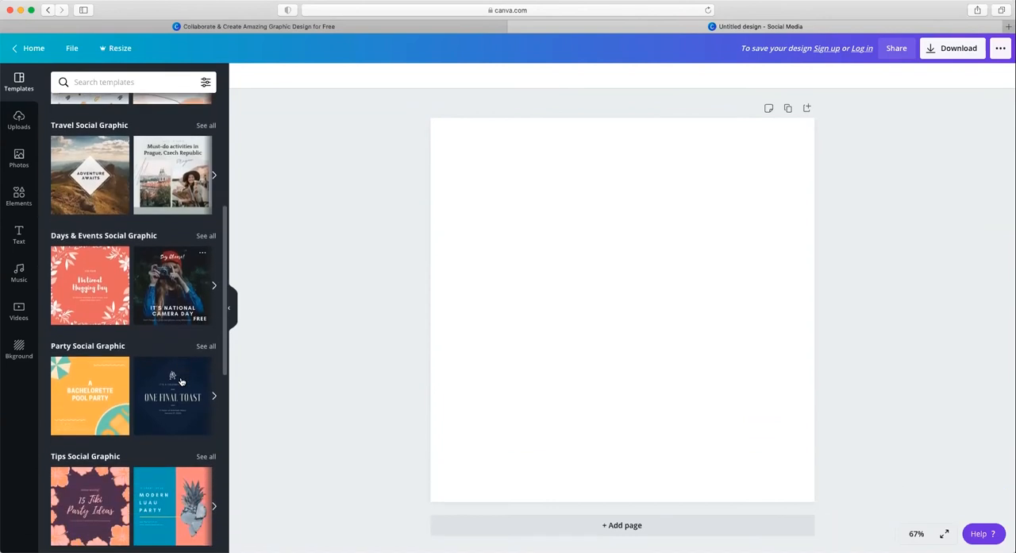
pyautogui.scroll(-2, 181, 382)
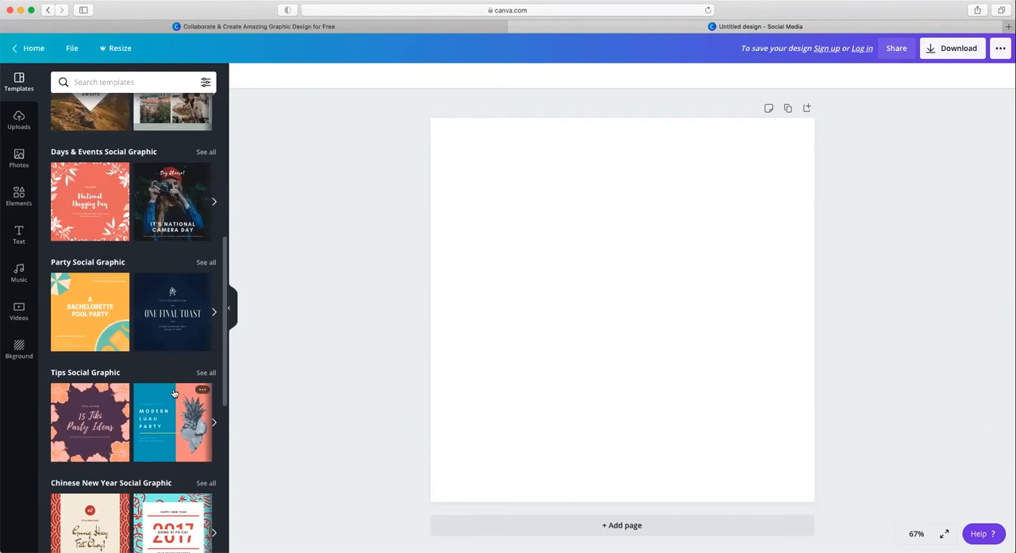
pyautogui.click(168, 414)
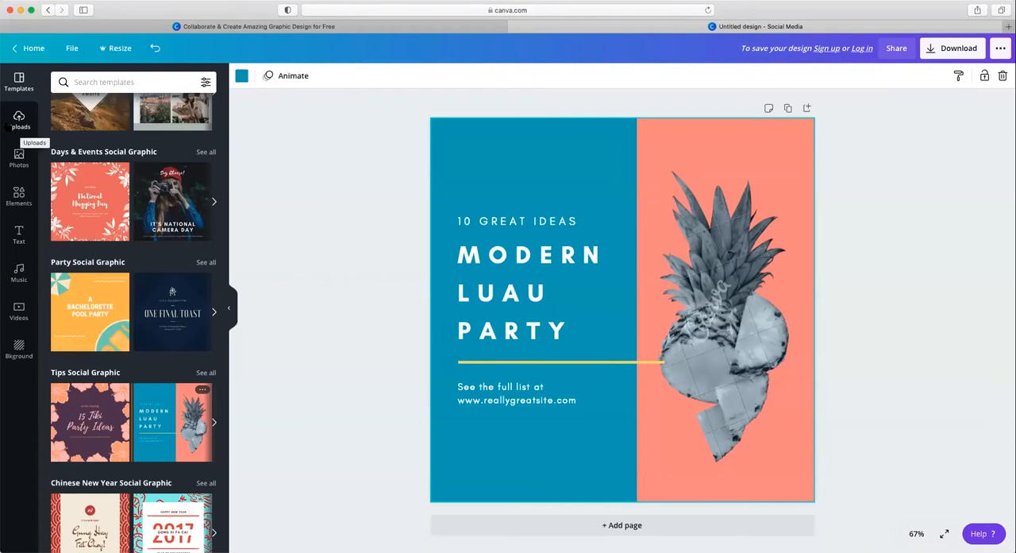
# Step: Try the green leafy branch sticker from the Stickers collection on the page and delete it
pyautogui.click(19, 123)
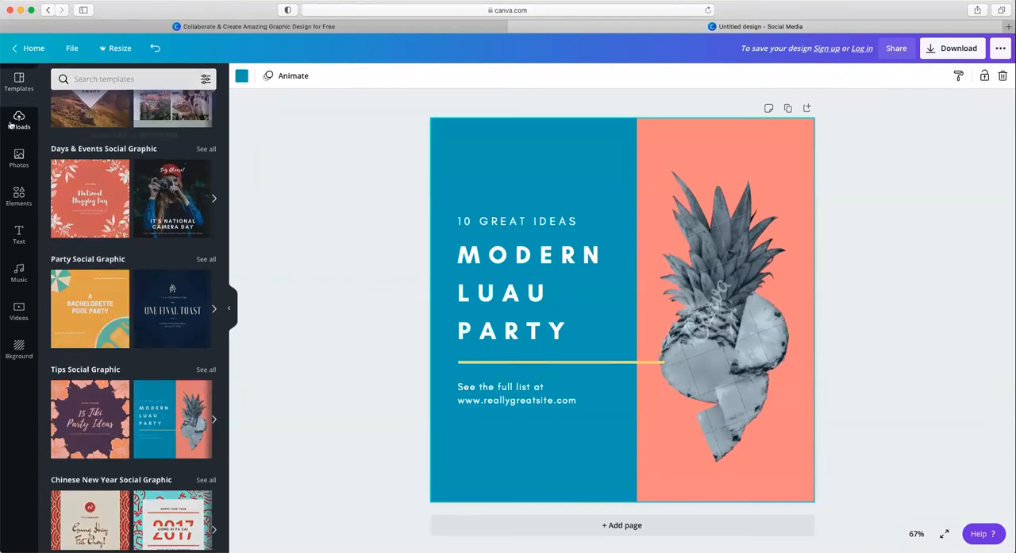
pyautogui.click(14, 162)
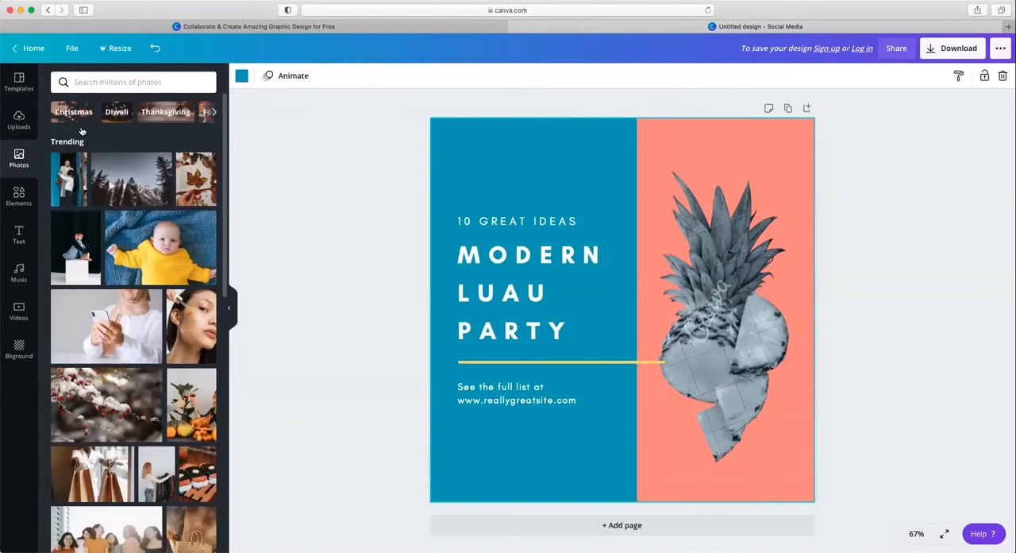
pyautogui.click(19, 197)
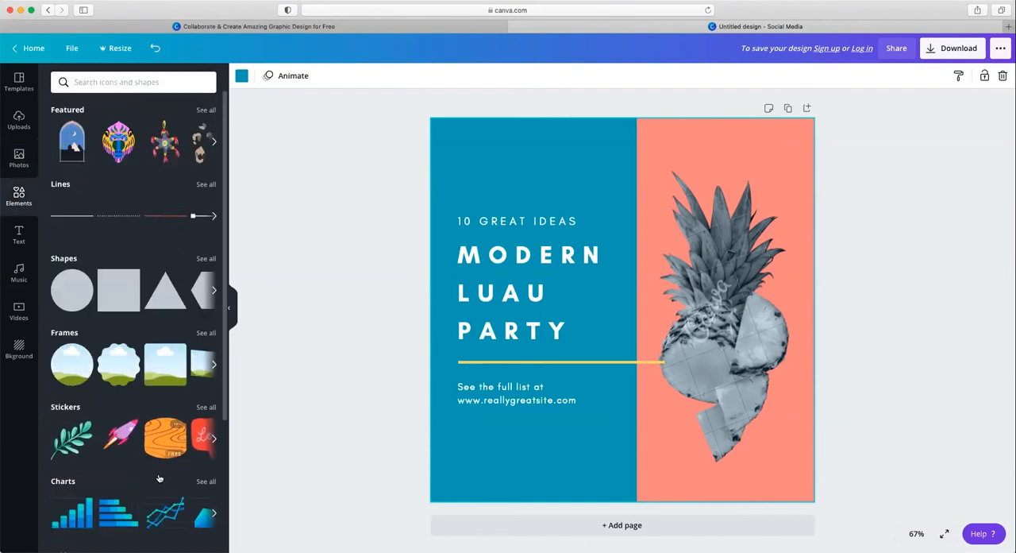
pyautogui.click(205, 406)
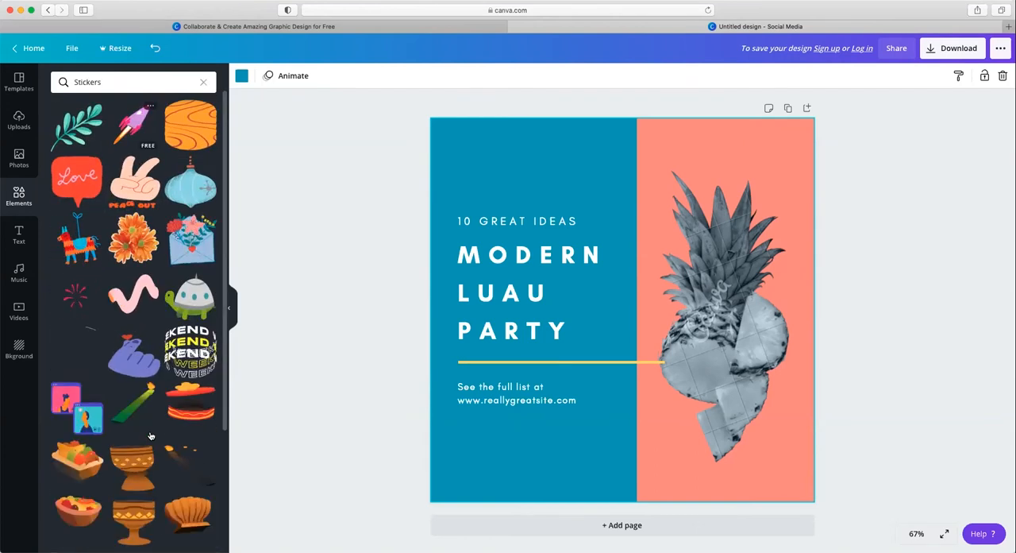
pyautogui.click(70, 128)
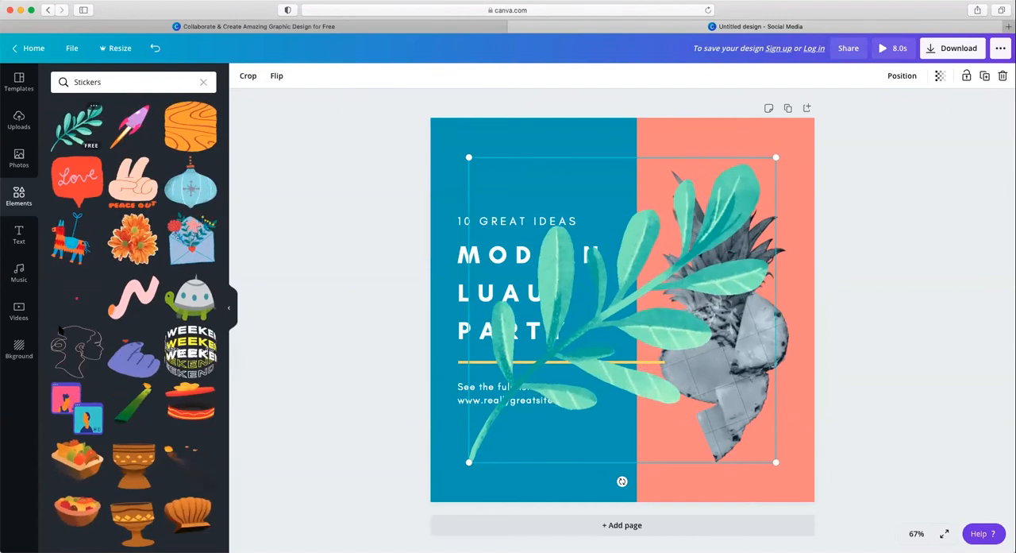
pyautogui.press('Delete')
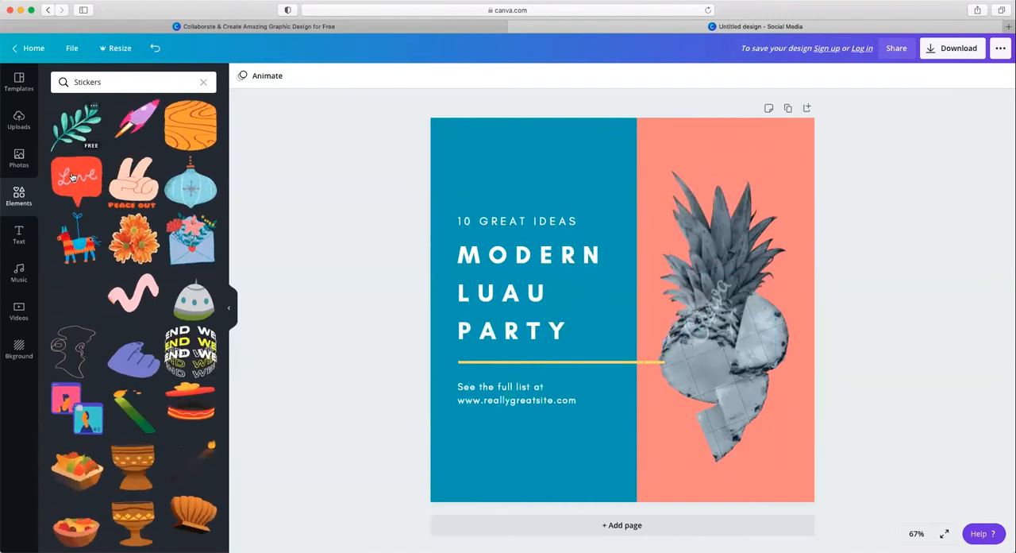
# Step: View the Shapes collection and delete all of the template's text and graphics, keeping only the page background
pyautogui.click(204, 83)
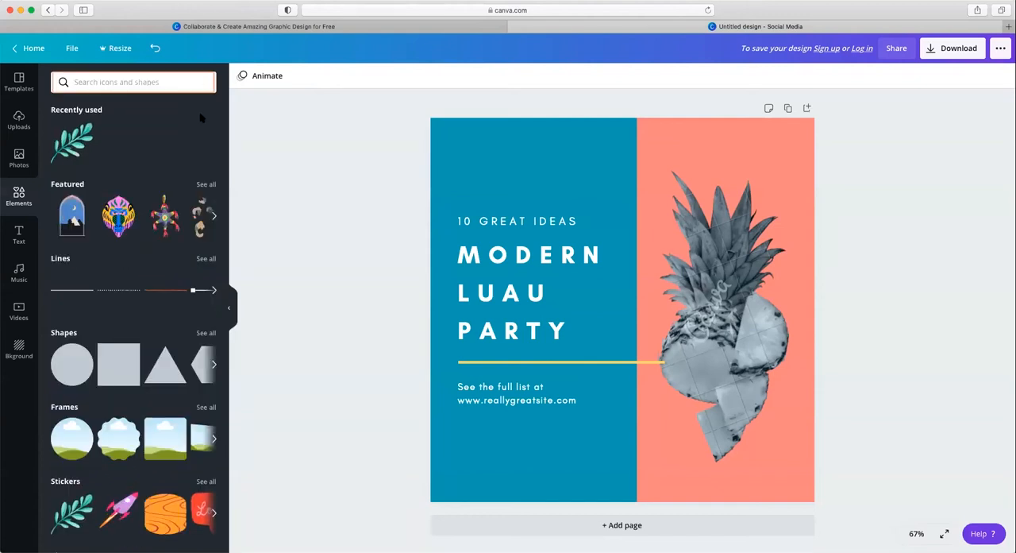
pyautogui.click(199, 333)
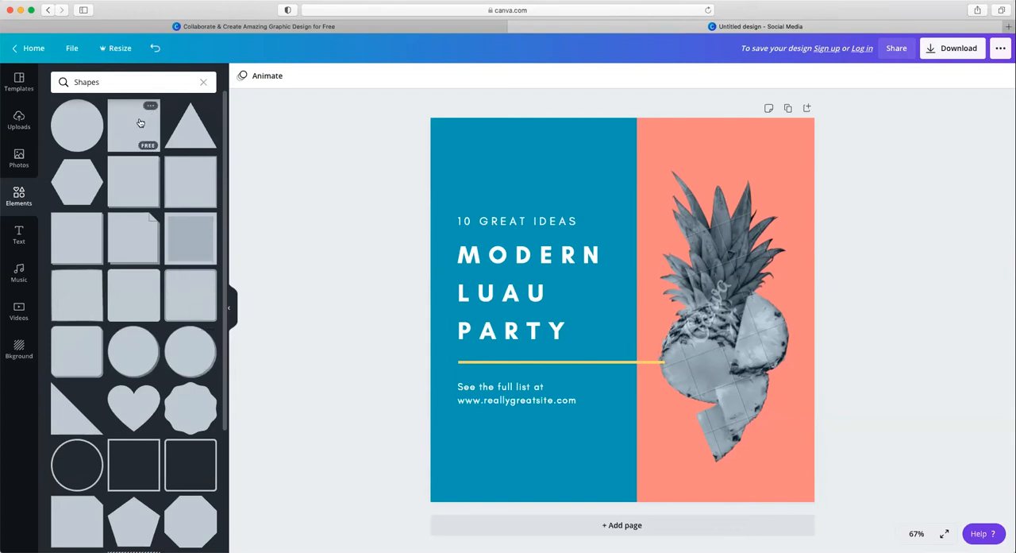
pyautogui.moveTo(415, 105); pyautogui.dragTo(887, 522)
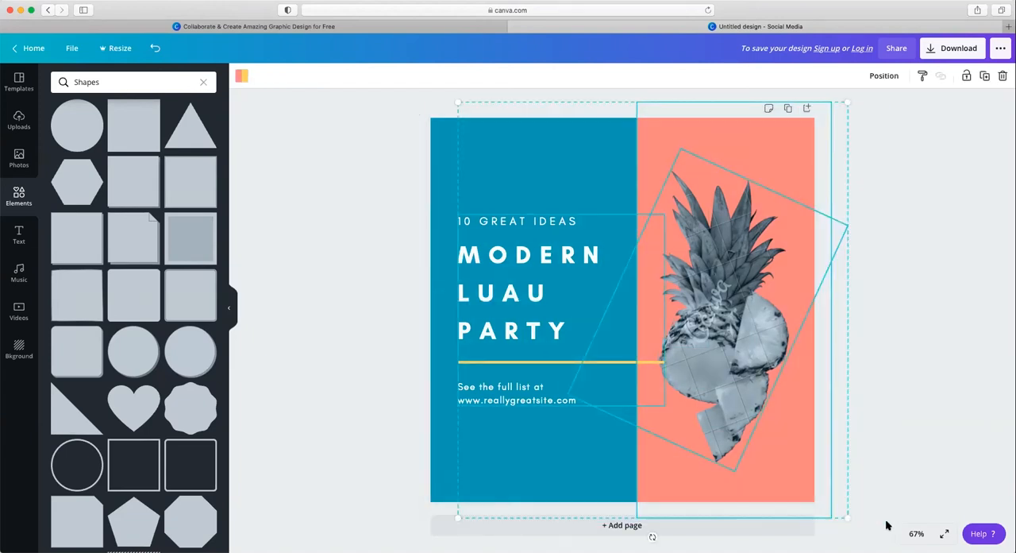
pyautogui.press('Delete')
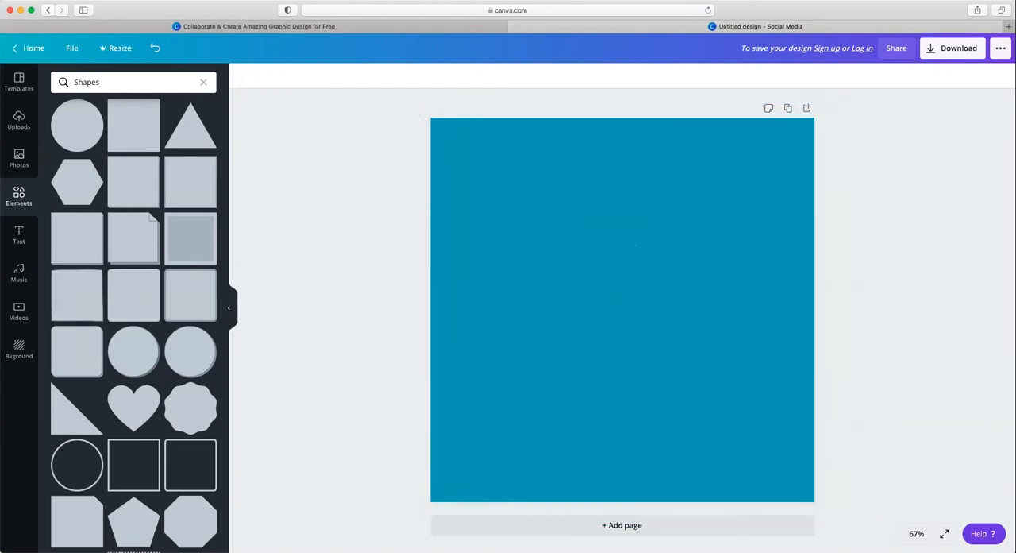
# Step: Change the page background to a custom pale blue
pyautogui.click(670, 381)
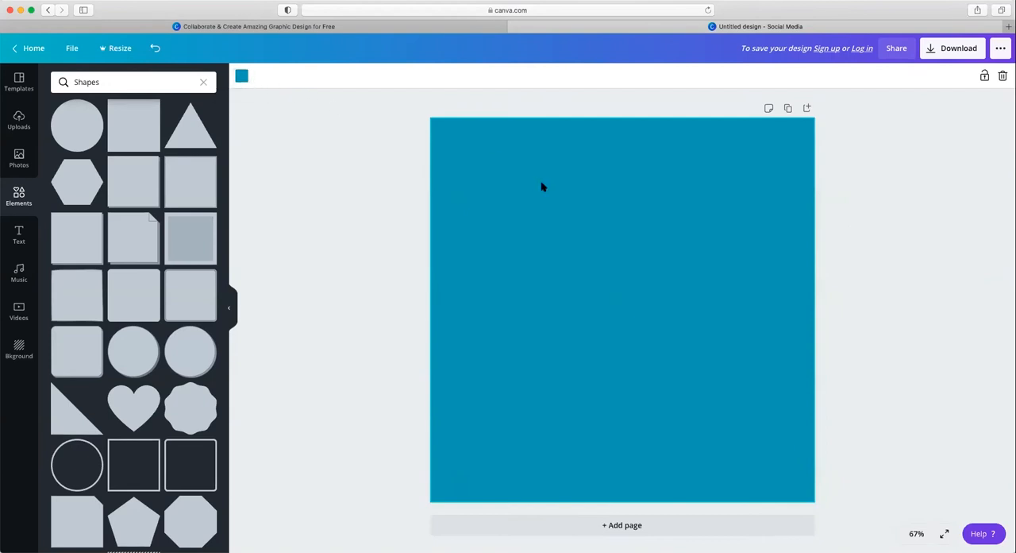
pyautogui.click(240, 77)
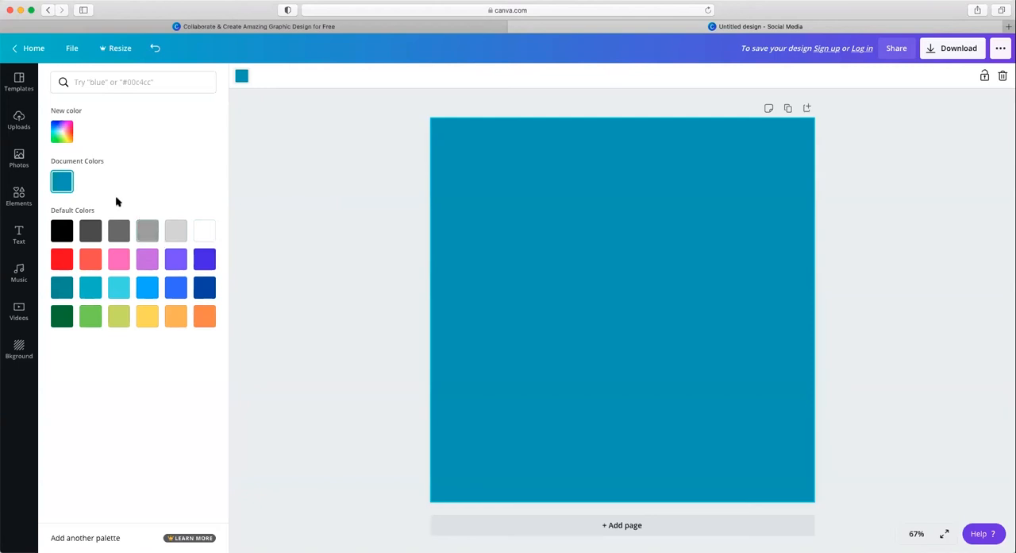
pyautogui.click(63, 139)
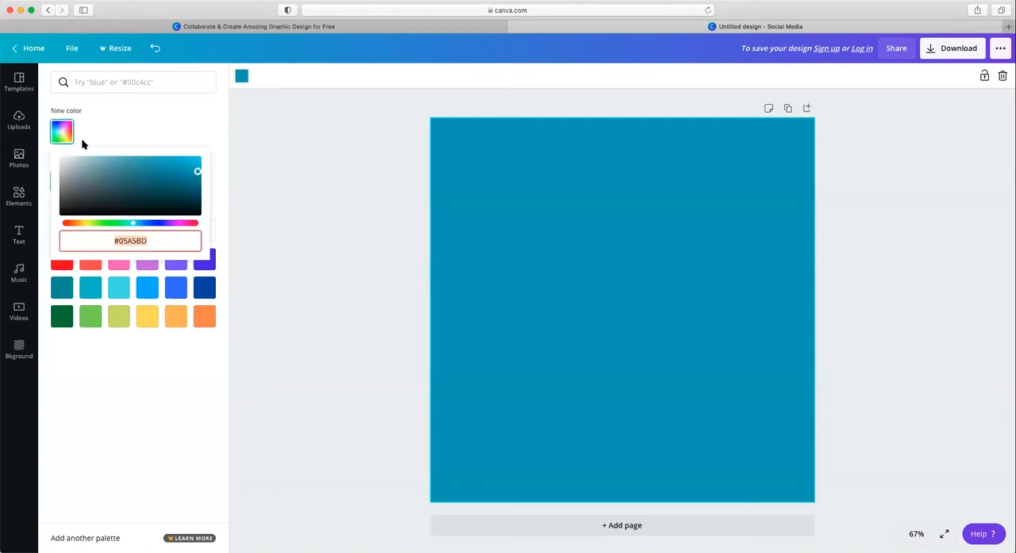
pyautogui.moveTo(88, 173); pyautogui.dragTo(80, 162)
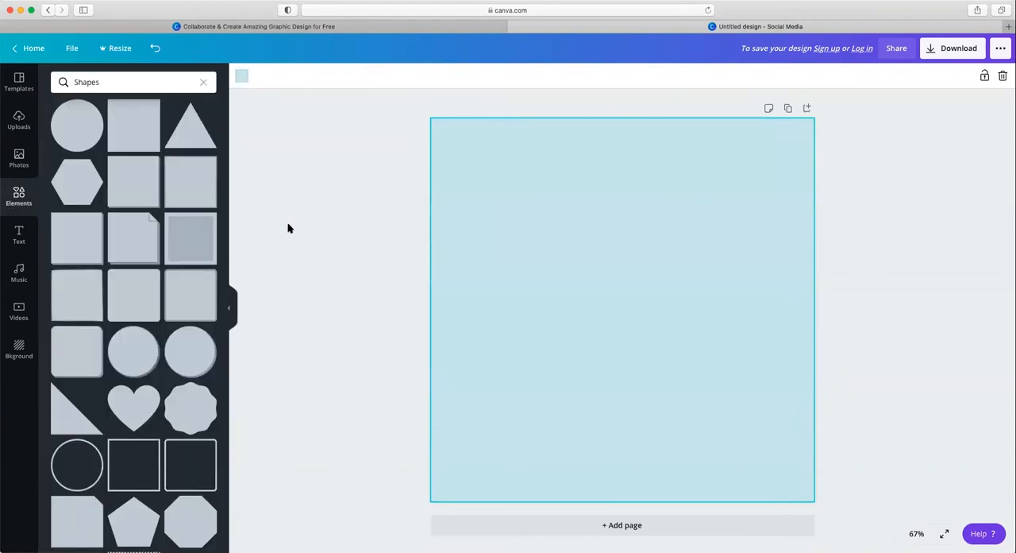
# Step: Search the elements library for "Book" and look through the book graphics
pyautogui.click(203, 81)
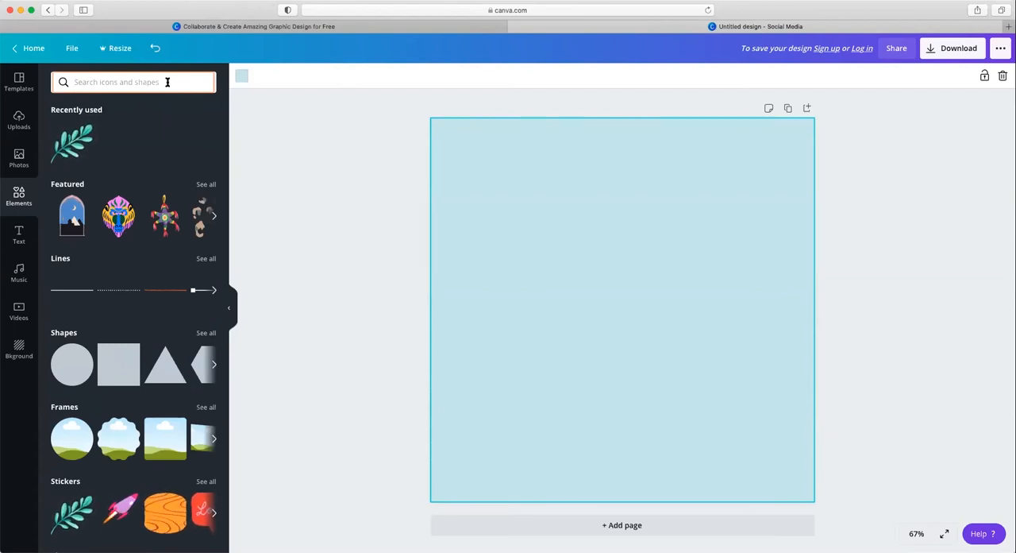
pyautogui.write('Book')
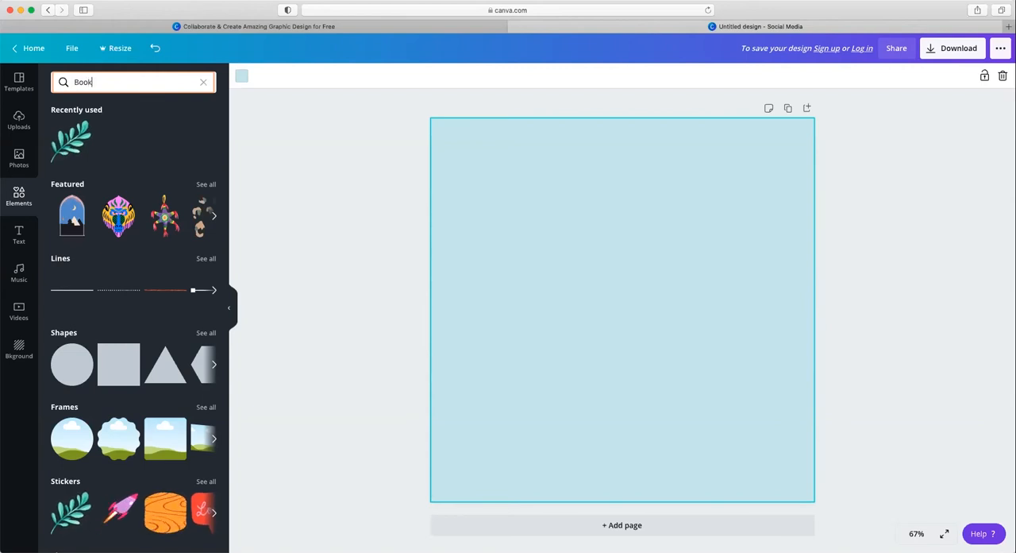
pyautogui.press('Return')
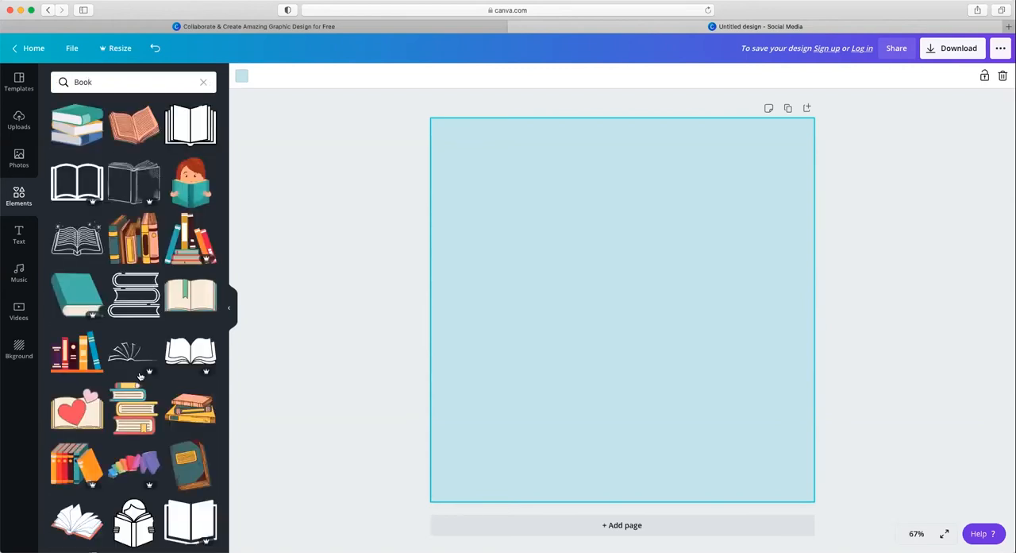
pyautogui.scroll(-4, 140, 375)
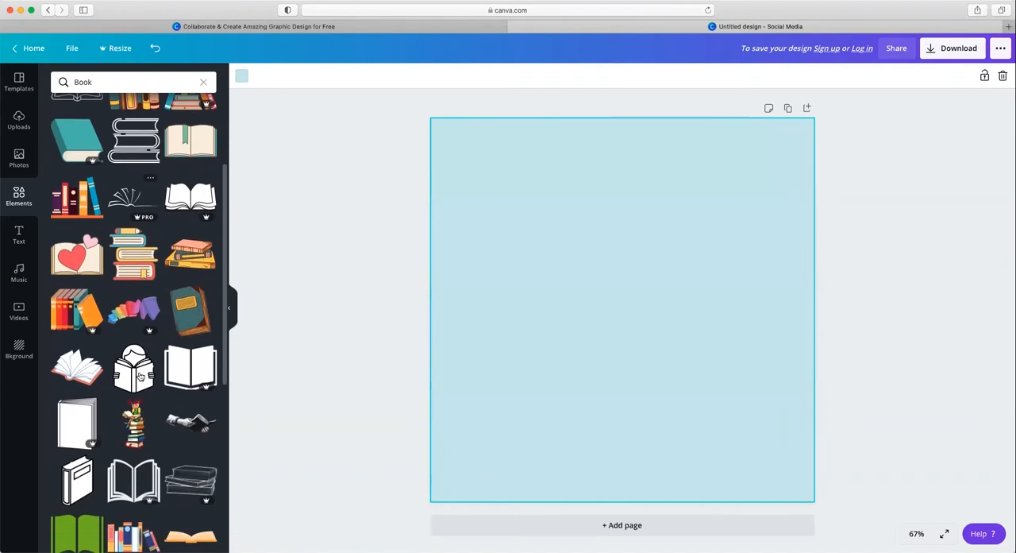
pyautogui.scroll(-2, 140, 375)
pyautogui.scroll(6, 140, 330)
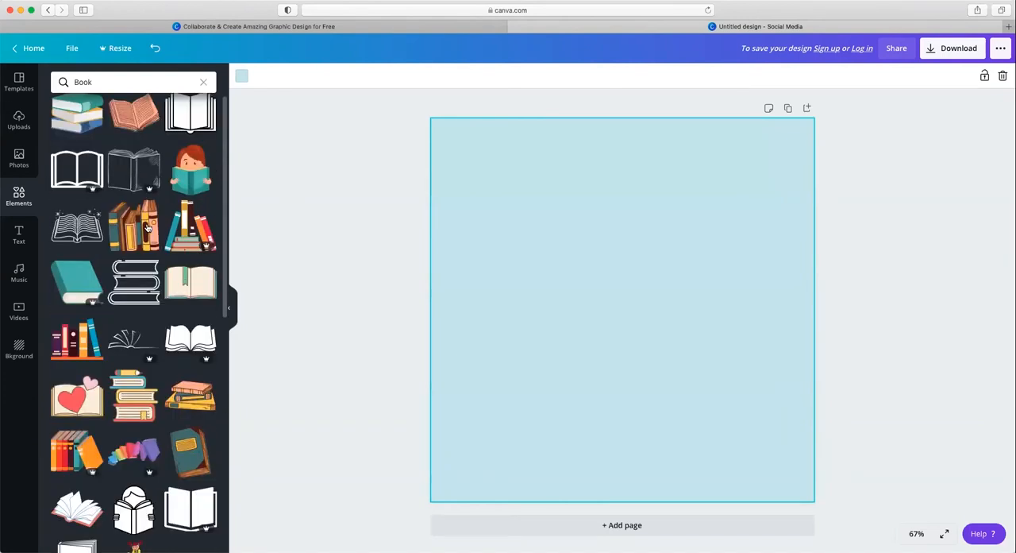
pyautogui.scroll(1, 147, 227)
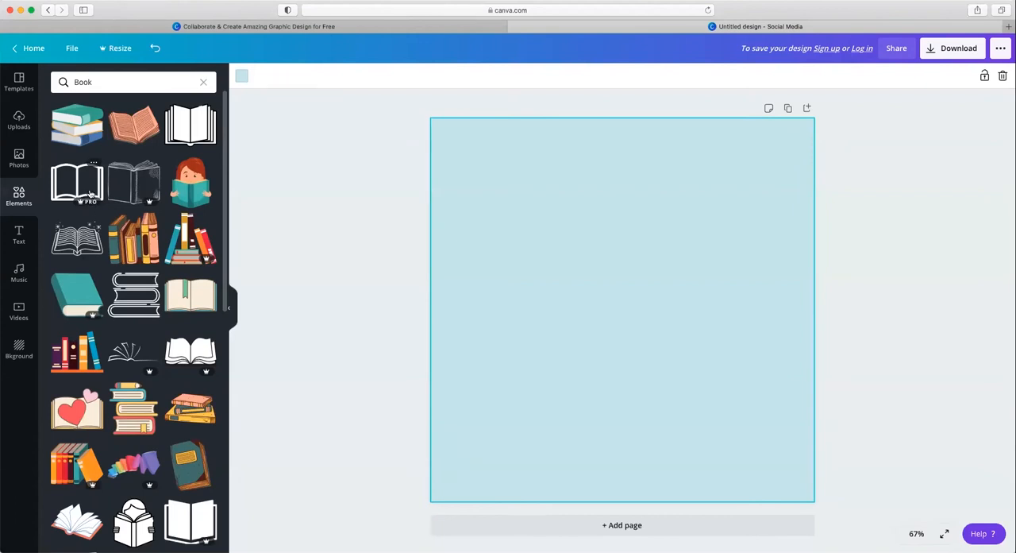
# Step: Try the outlined open book graphic on the page and delete it
pyautogui.click(91, 193)
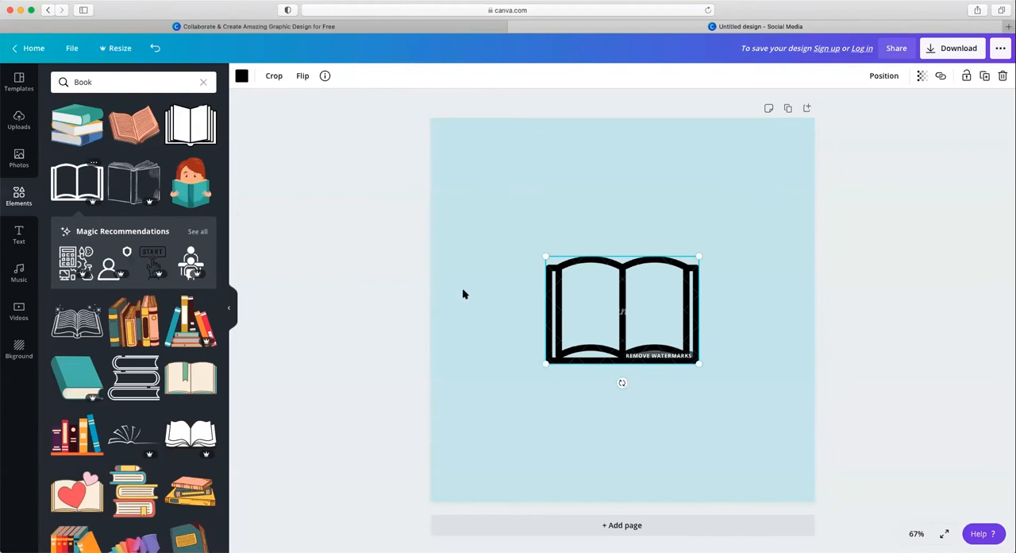
pyautogui.moveTo(532, 387); pyautogui.dragTo(522, 396)
pyautogui.press('Delete')
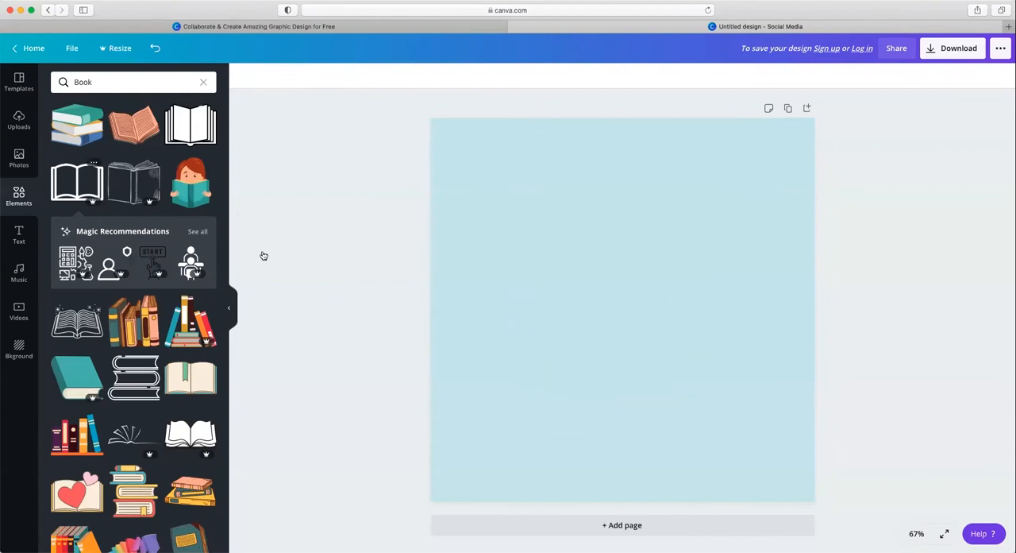
# Step: Add the stack of three books graphic, enlarge and tilt it, and place it in the page's lower-right corner
pyautogui.click(82, 130)
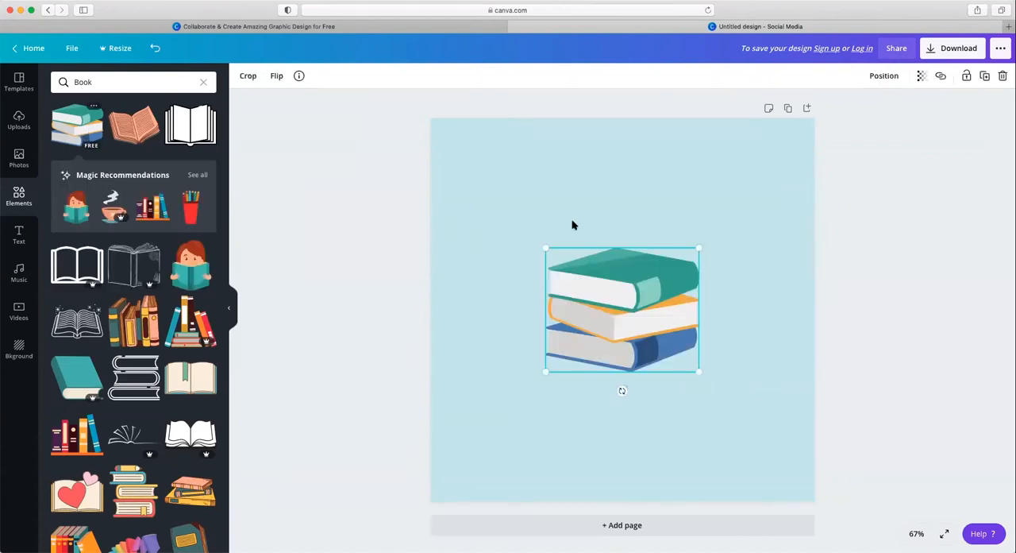
pyautogui.moveTo(710, 230)
pyautogui.mouseDown()
pyautogui.moveTo(771, 167)
pyautogui.moveTo(767, 191)
pyautogui.moveTo(680, 291)
pyautogui.moveTo(730, 236)
pyautogui.moveTo(725, 226)
pyautogui.mouseUp()
pyautogui.moveTo(675, 294); pyautogui.dragTo(637, 344)
pyautogui.moveTo(599, 439); pyautogui.dragTo(617, 433)
pyautogui.moveTo(617, 358); pyautogui.dragTo(714, 417)
pyautogui.click(631, 301)
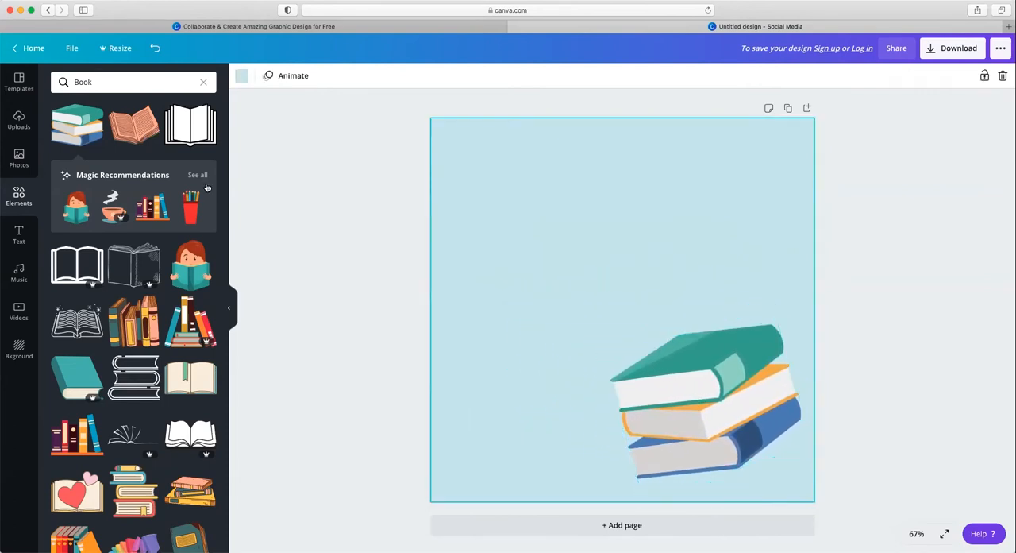
# Step: Add the recently used green leafy branch sticker, shrink it, and place it in the page's upper-left corner
pyautogui.click(159, 82)
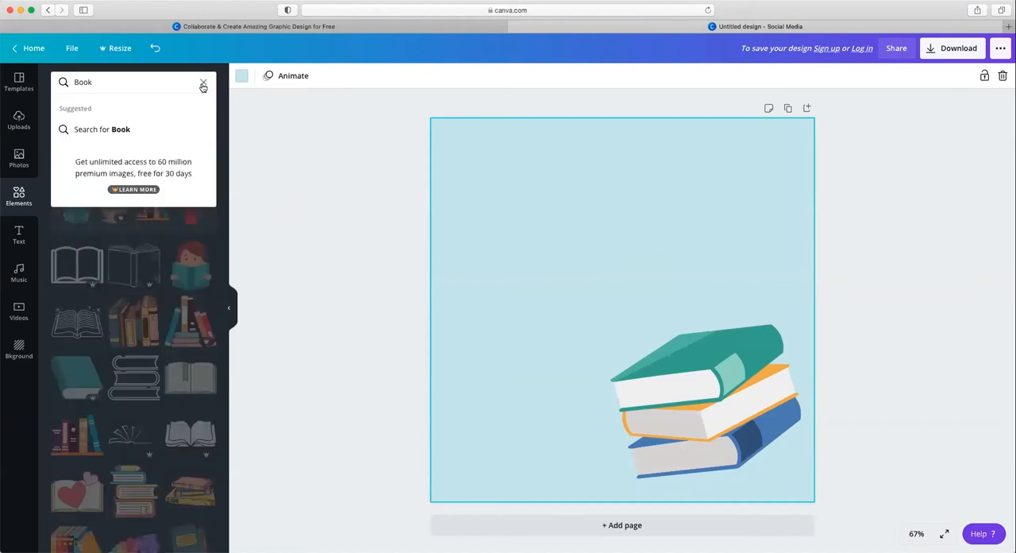
pyautogui.click(203, 85)
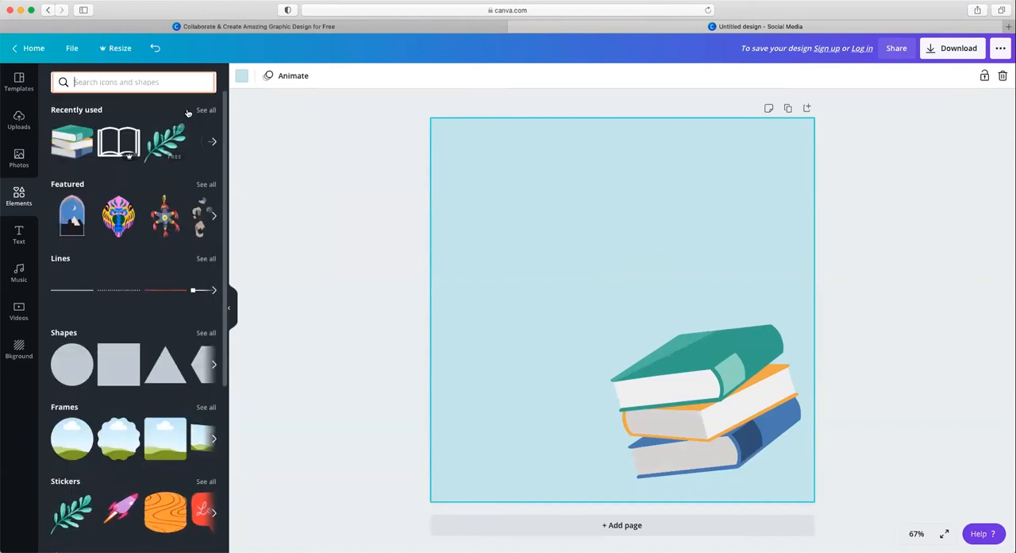
pyautogui.click(176, 144)
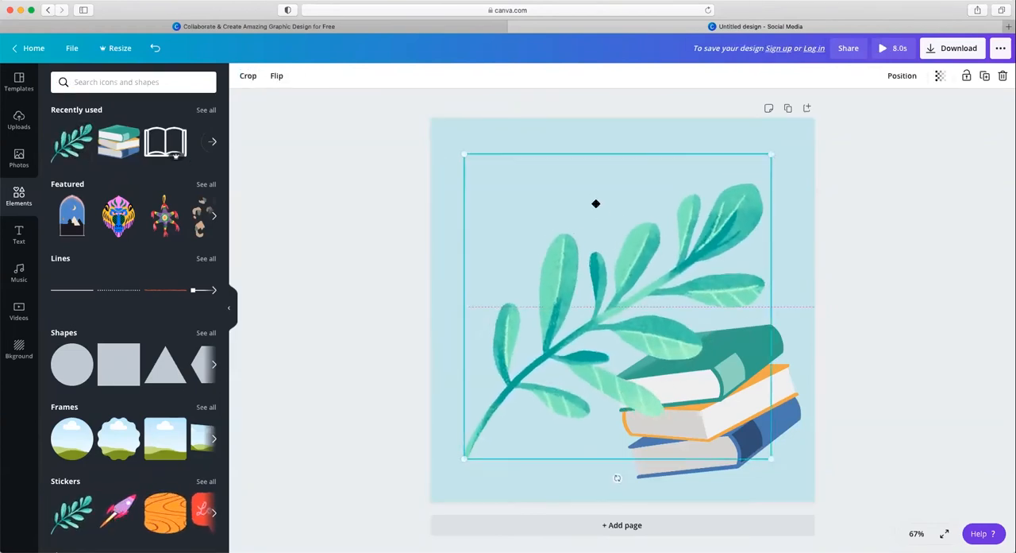
pyautogui.moveTo(595, 203); pyautogui.dragTo(562, 158)
pyautogui.moveTo(730, 103); pyautogui.dragTo(590, 254)
pyautogui.moveTo(524, 350); pyautogui.dragTo(531, 213)
pyautogui.click(665, 231)
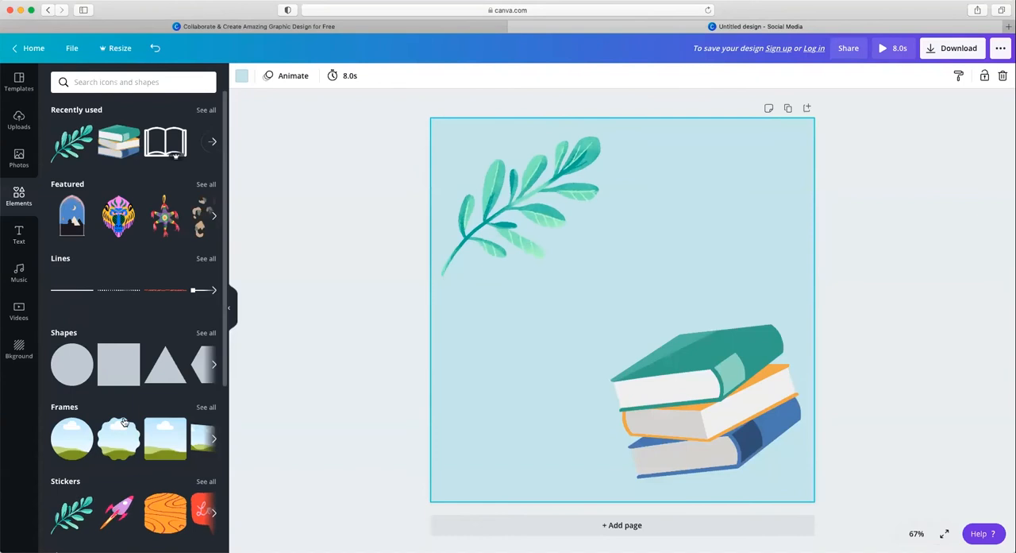
pyautogui.scroll(-2, 123, 422)
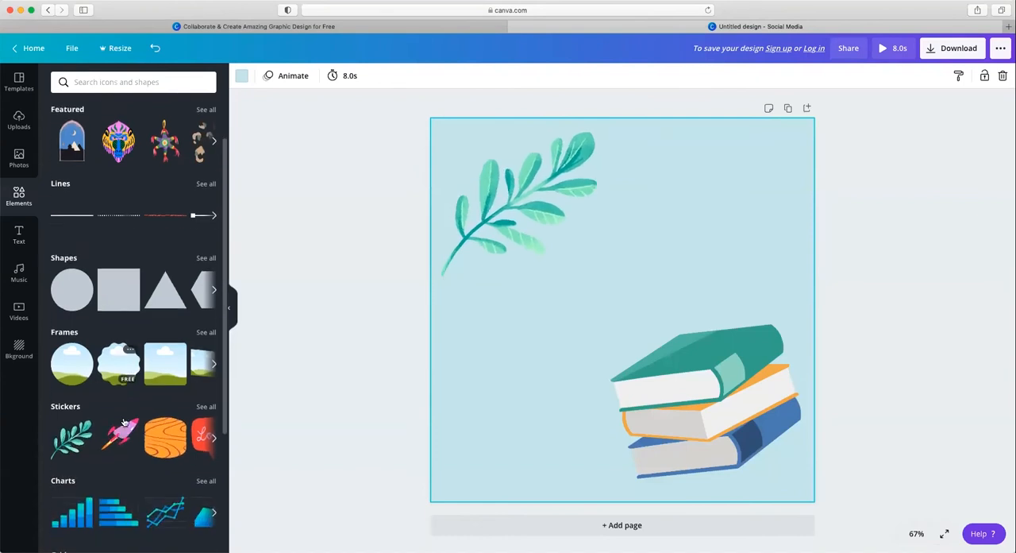
# Step: Add the scalloped circle frame from the frames collection, shrink it, and place it in the page's upper-right corner
pyautogui.click(206, 325)
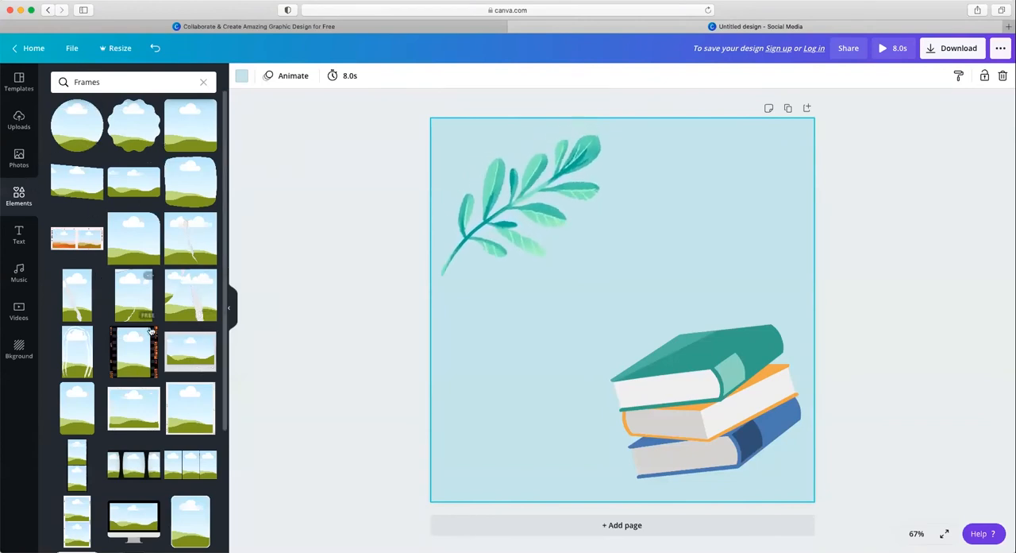
pyautogui.click(131, 129)
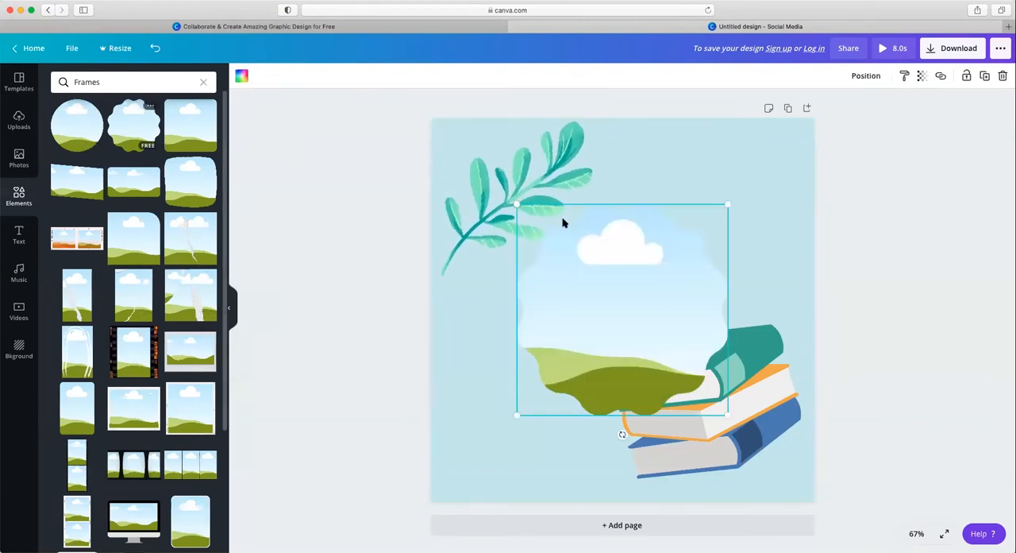
pyautogui.moveTo(724, 201); pyautogui.dragTo(687, 246)
pyautogui.moveTo(580, 361); pyautogui.dragTo(696, 236)
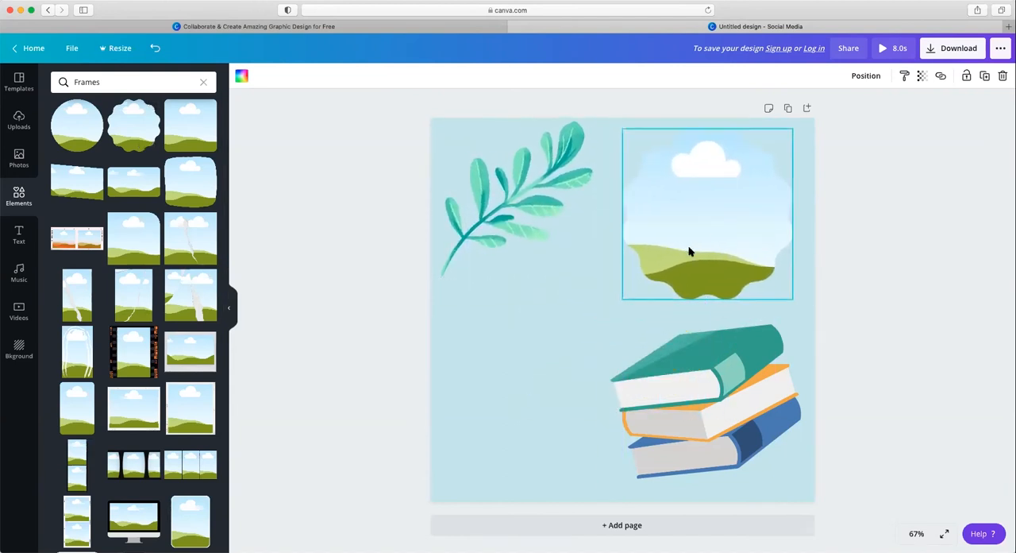
# Step: Fill the scalloped frame with the trending photo of the baby in a yellow sweater
pyautogui.click(32, 167)
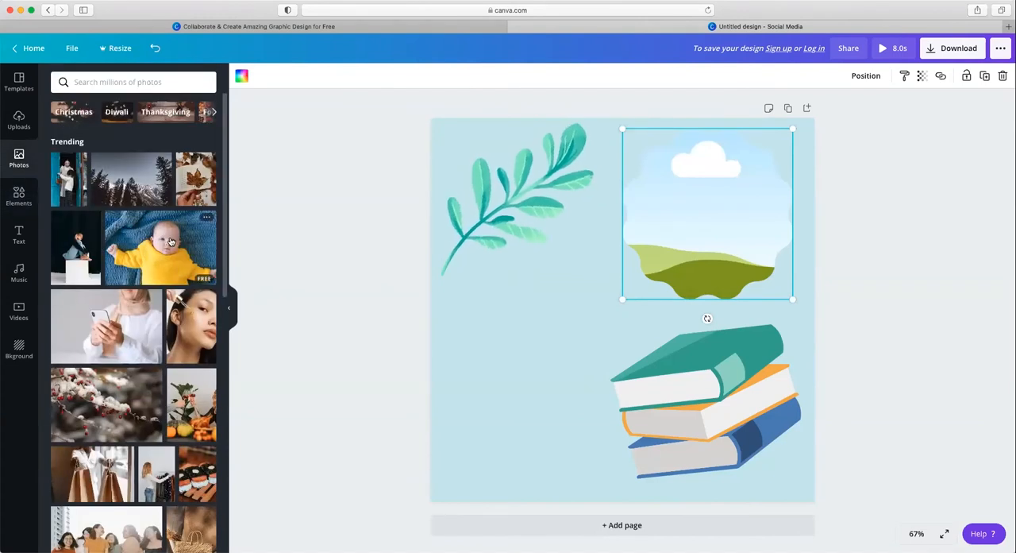
pyautogui.moveTo(171, 241); pyautogui.dragTo(660, 166)
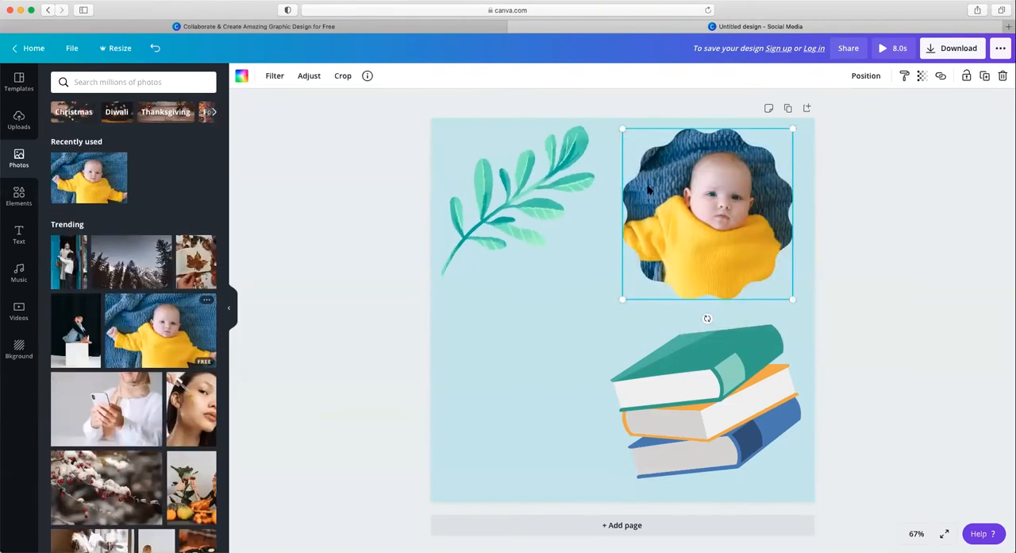
pyautogui.click(584, 298)
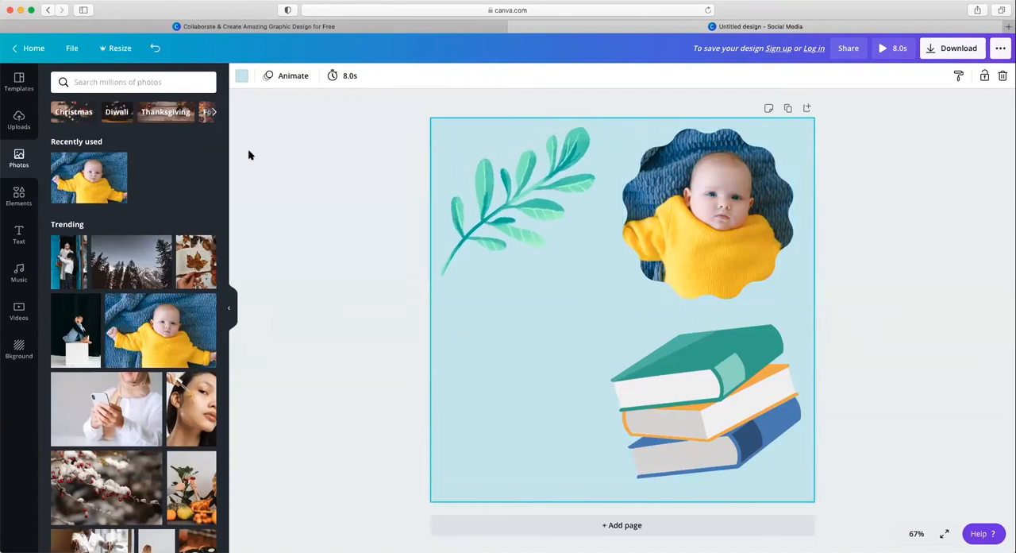
# Step: Add the "Thank you!" text design, shrink it, and place it below the leafy branch
pyautogui.click(18, 235)
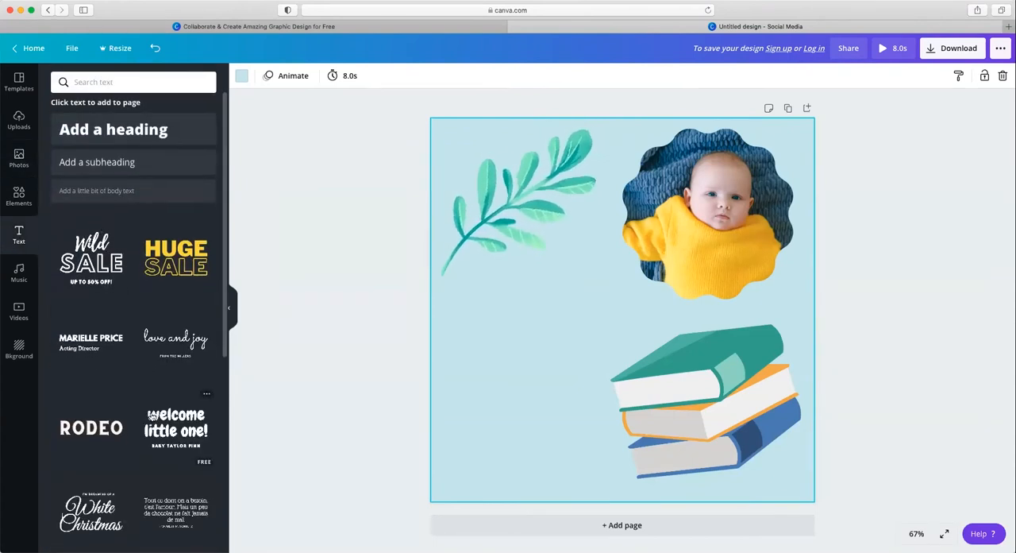
pyautogui.scroll(-5, 151, 416)
pyautogui.scroll(-2, 151, 416)
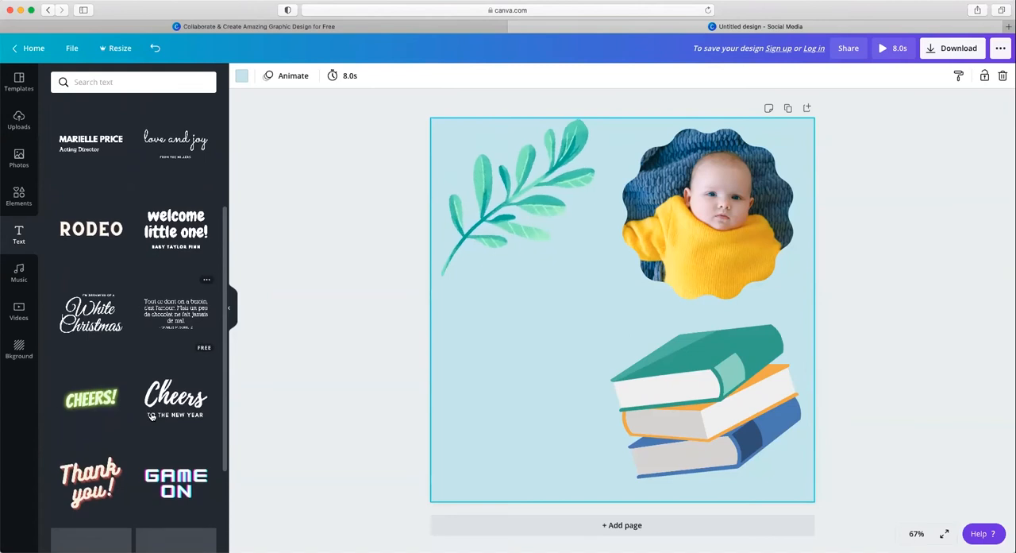
pyautogui.click(96, 455)
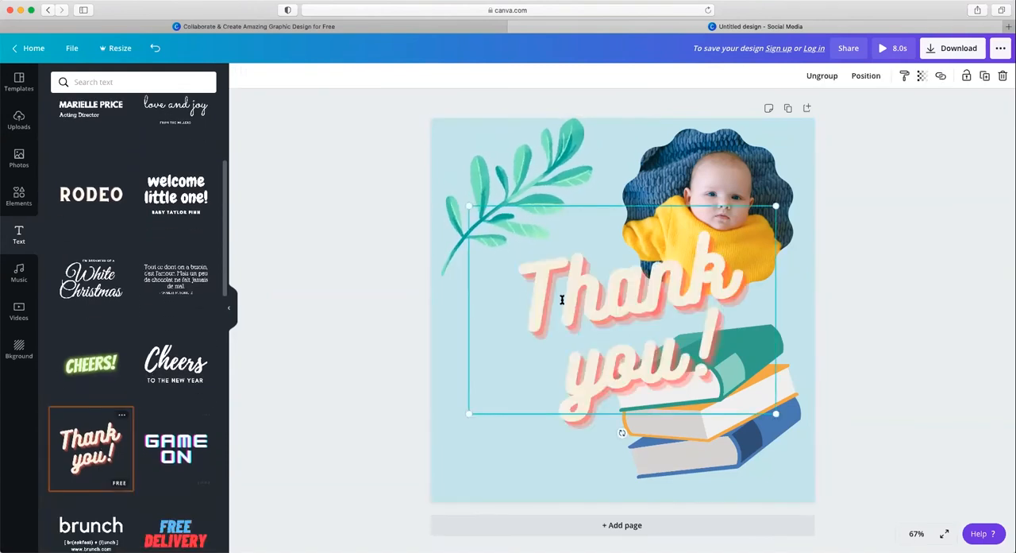
pyautogui.click(578, 291)
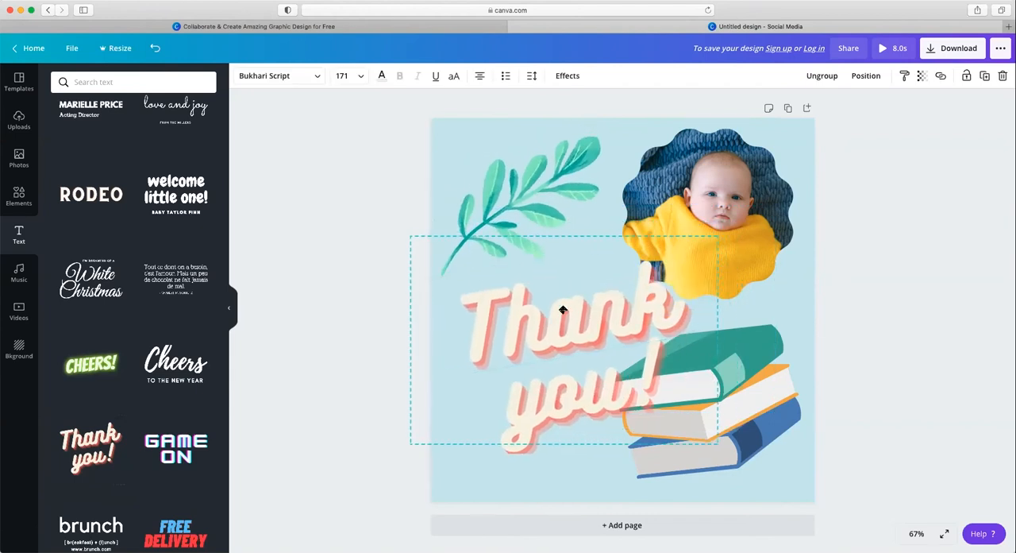
pyautogui.moveTo(696, 244); pyautogui.dragTo(607, 326)
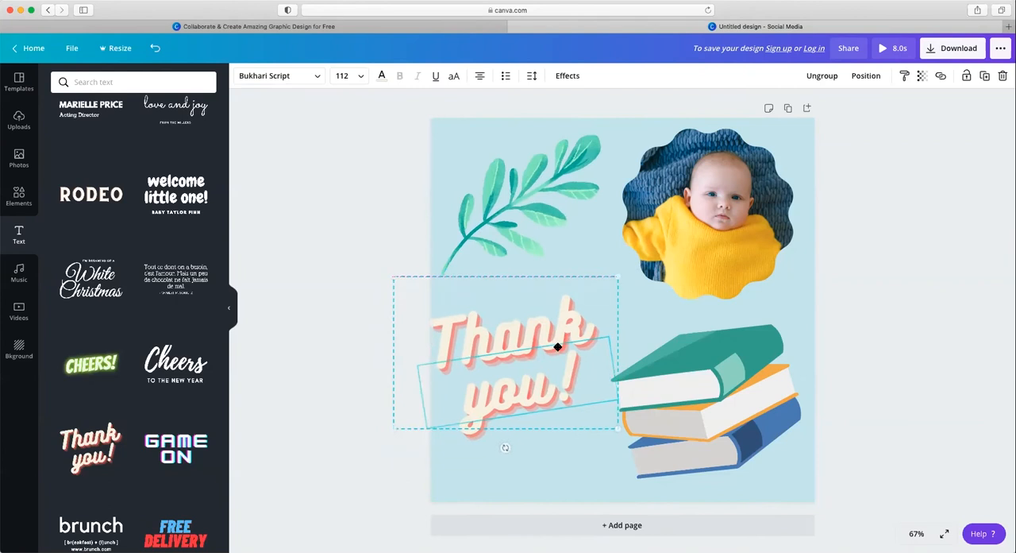
pyautogui.moveTo(558, 347); pyautogui.dragTo(569, 342)
# Step: Replace the wording of the "Thank you!" text design with "GWN" and "Rocks!"
pyautogui.click(561, 310)
pyautogui.moveTo(599, 303); pyautogui.dragTo(453, 325)
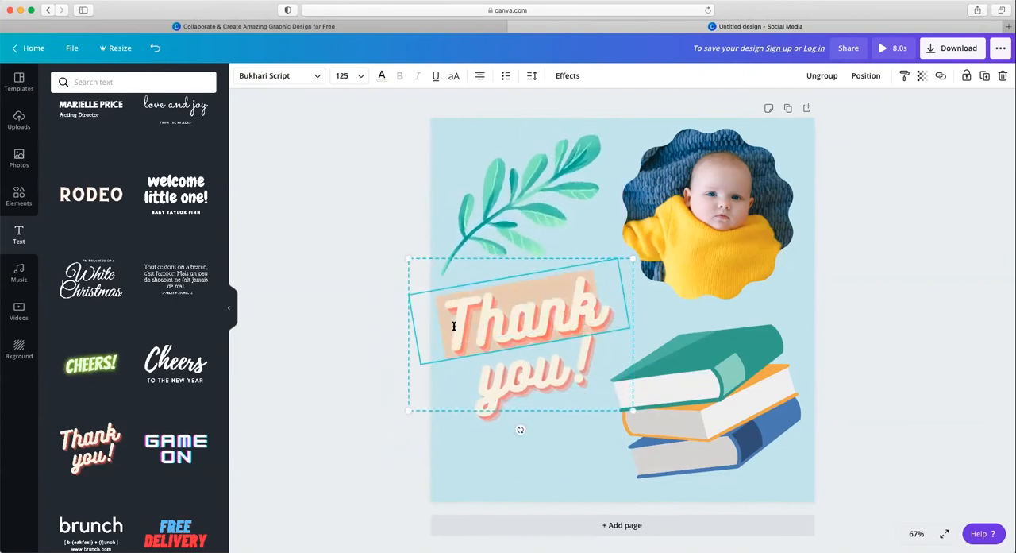
pyautogui.write('GWN')
pyautogui.click(522, 373)
pyautogui.doubleClick(522, 373)
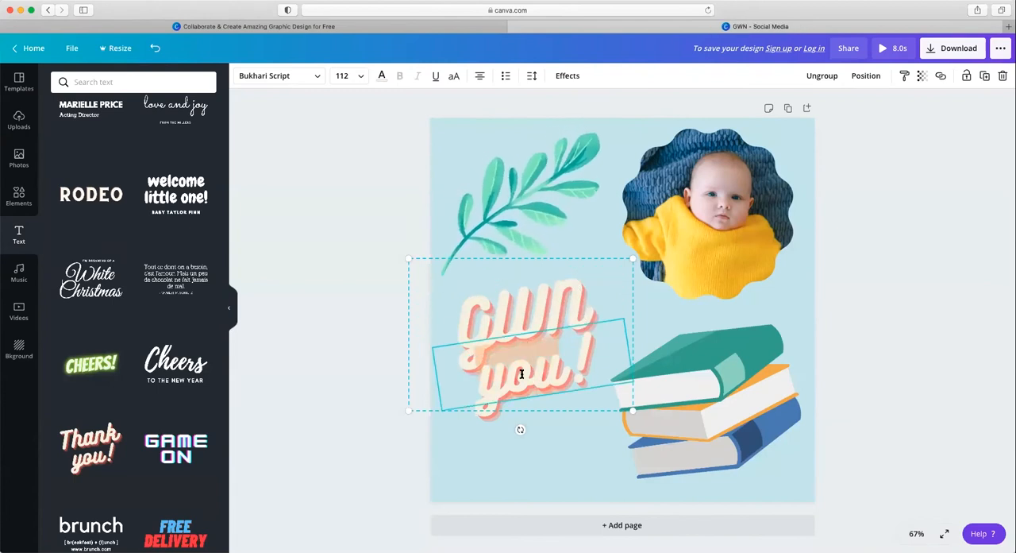
pyautogui.write('Rocks')
pyautogui.click(537, 479)
# Step: Move the text design up slightly and recolor the word "GWN" with the medium blue from the photo colors
pyautogui.moveTo(553, 379); pyautogui.dragTo(550, 347)
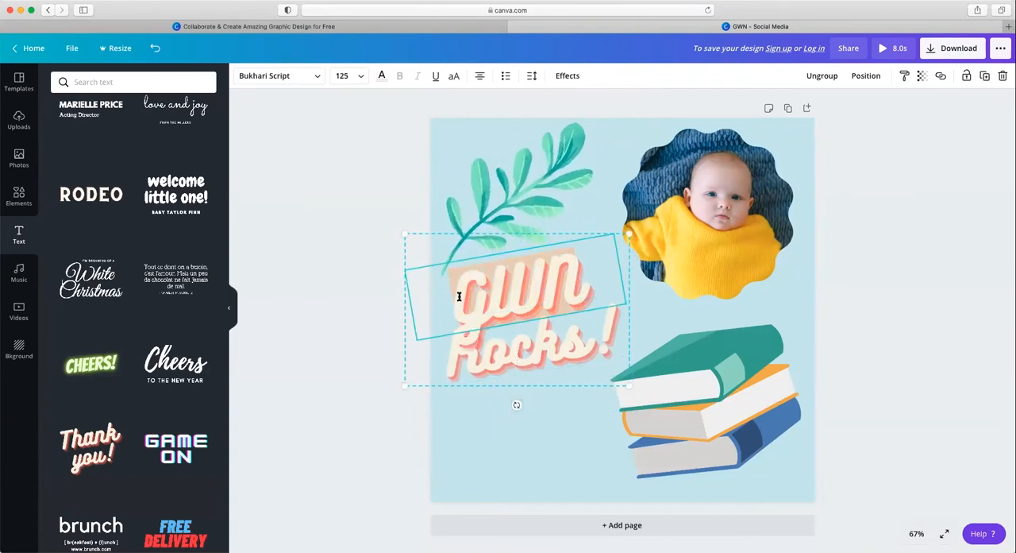
pyautogui.click(381, 77)
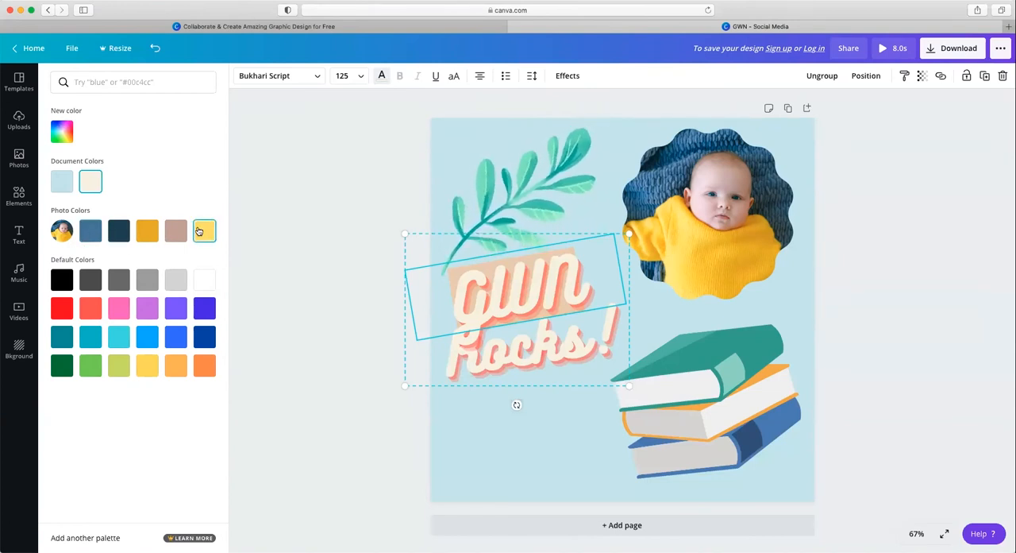
pyautogui.click(89, 231)
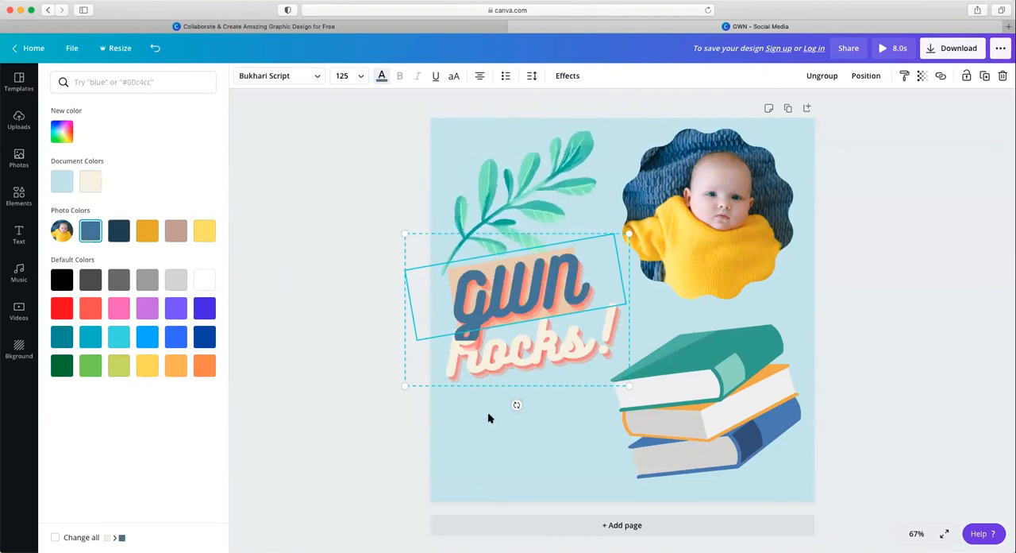
# Step: Delete both parts of the "GWN Rocks!" text design and add a default heading instead
pyautogui.click(538, 328)
pyautogui.click(543, 394)
pyautogui.click(531, 301)
pyautogui.press('Delete')
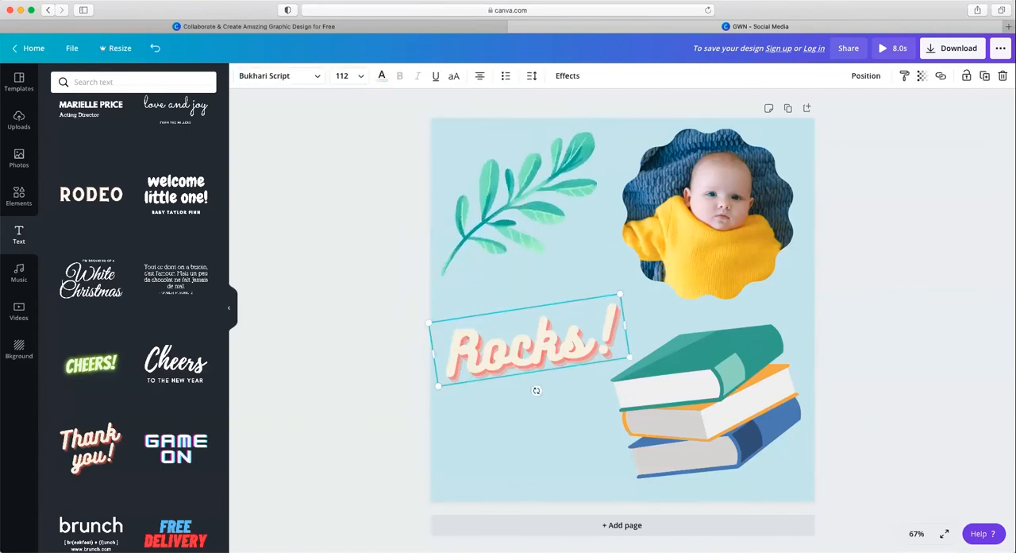
pyautogui.scroll(5, 158, 278)
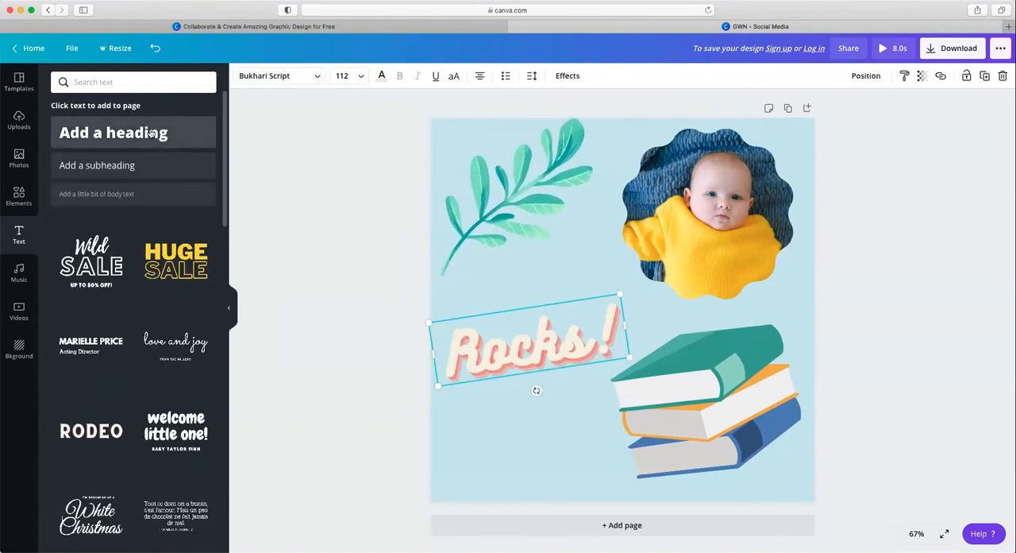
pyautogui.click(114, 133)
pyautogui.click(610, 346)
pyautogui.press('Delete')
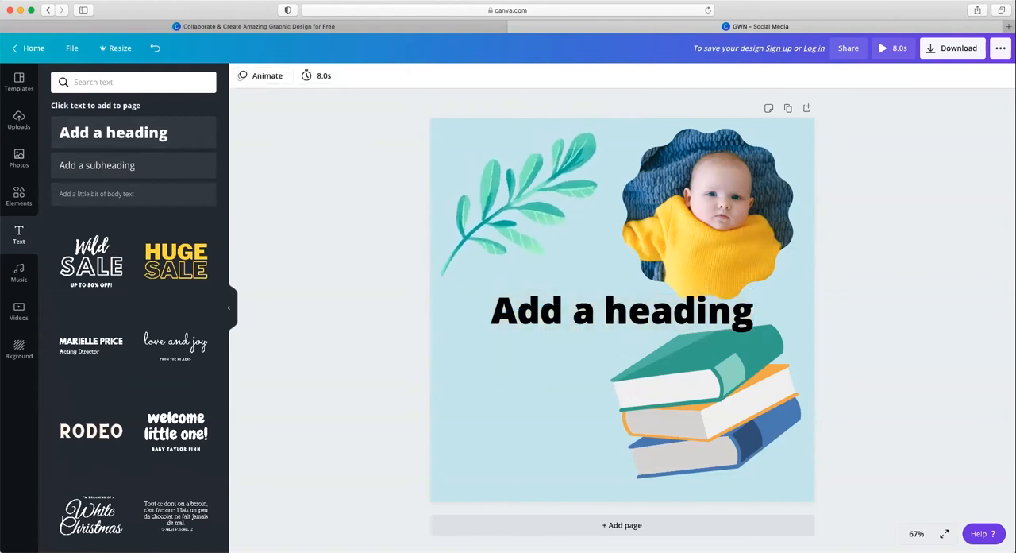
# Step: Shrink the heading to about size 68, place it left of the book stack, and change its text to "GWN ROCKS!"
pyautogui.moveTo(723, 301); pyautogui.dragTo(676, 318)
pyautogui.tripleClick(615, 335)
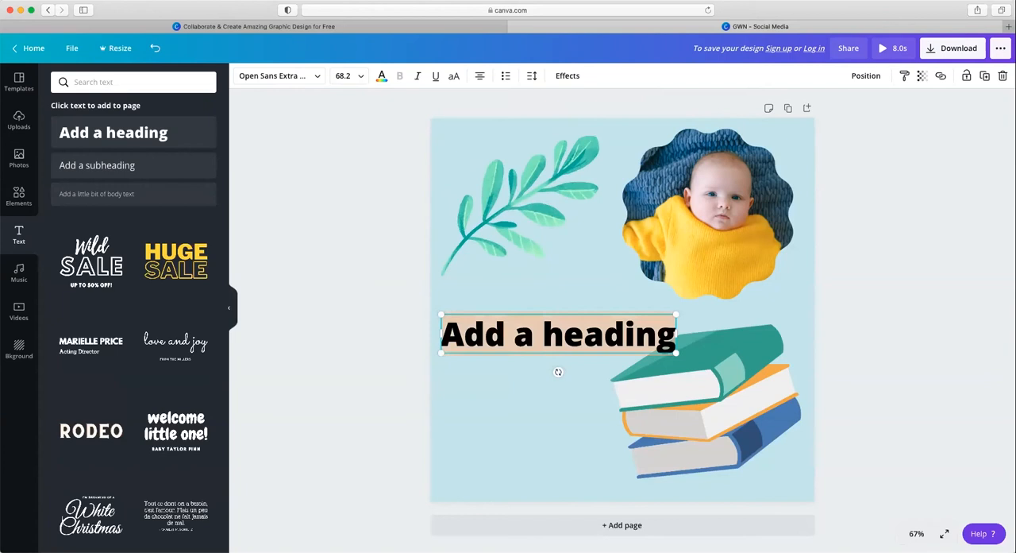
pyautogui.write('GWN')
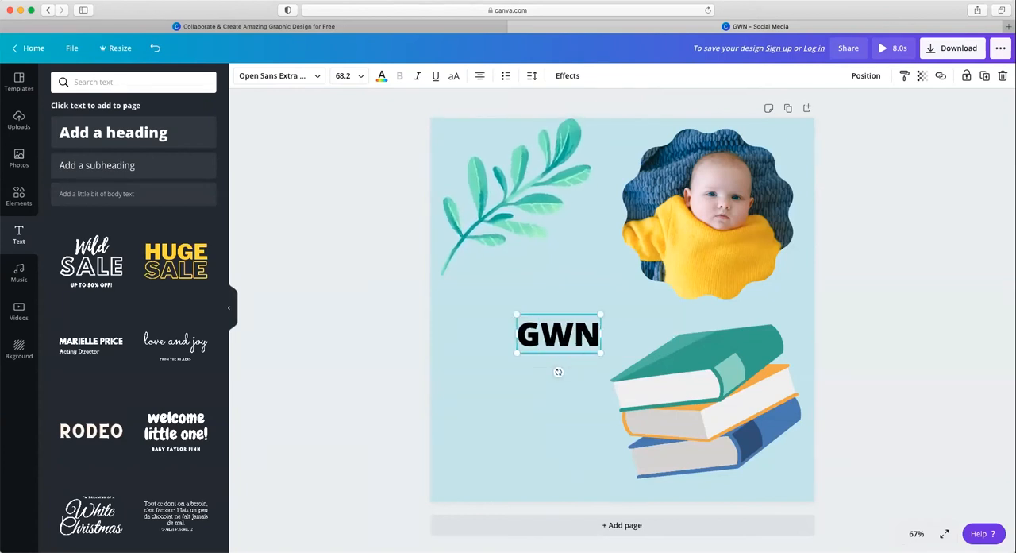
pyautogui.write(' ROCKS!')
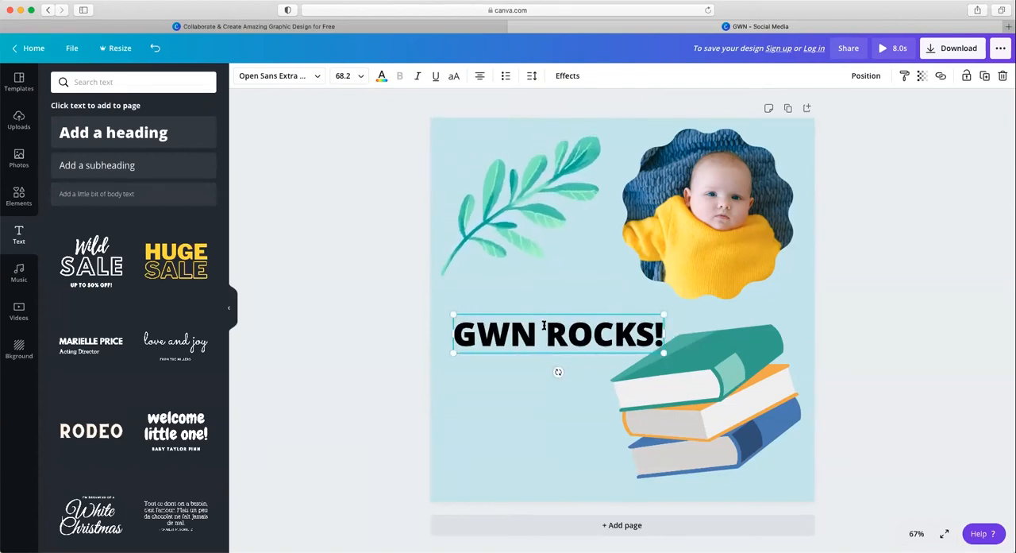
# Step: Recolor the whole "GWN ROCKS!" heading with the medium blue from the photo colors
pyautogui.moveTo(457, 321); pyautogui.dragTo(669, 317)
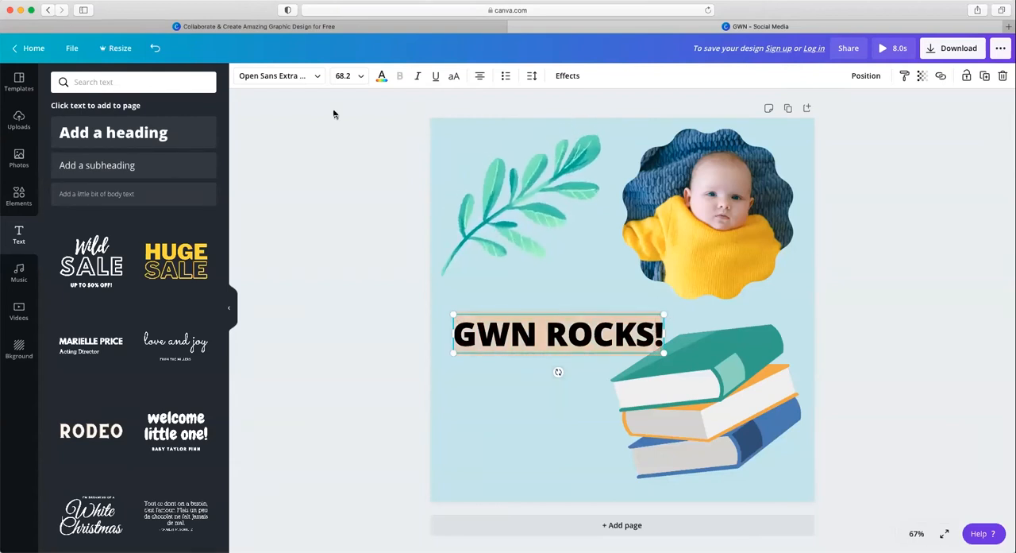
pyautogui.click(381, 77)
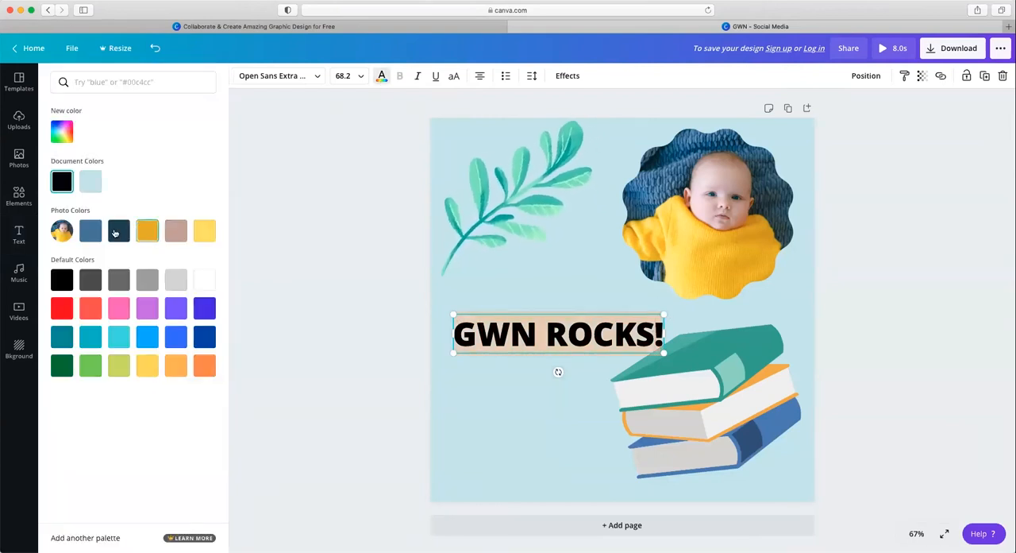
pyautogui.click(91, 230)
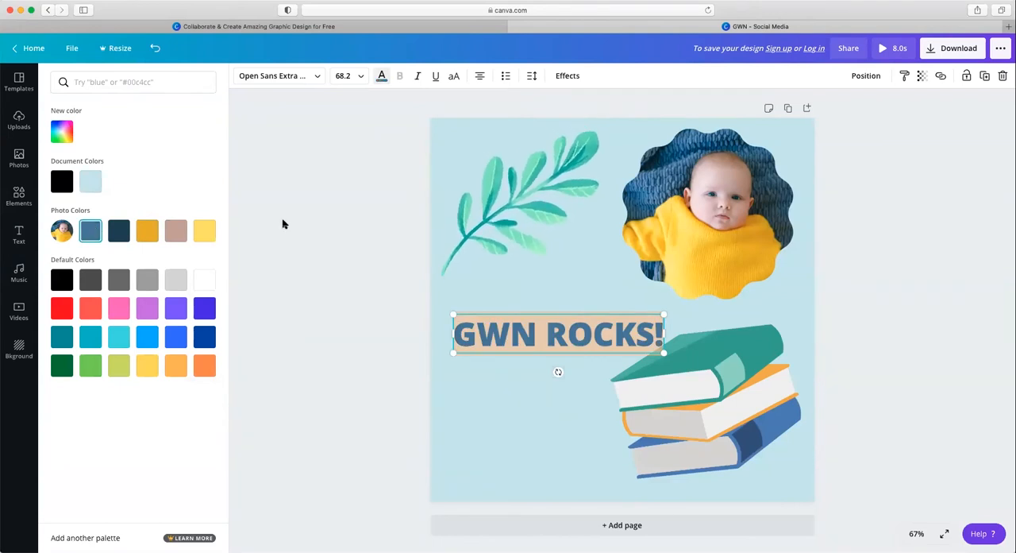
pyautogui.press('Escape')
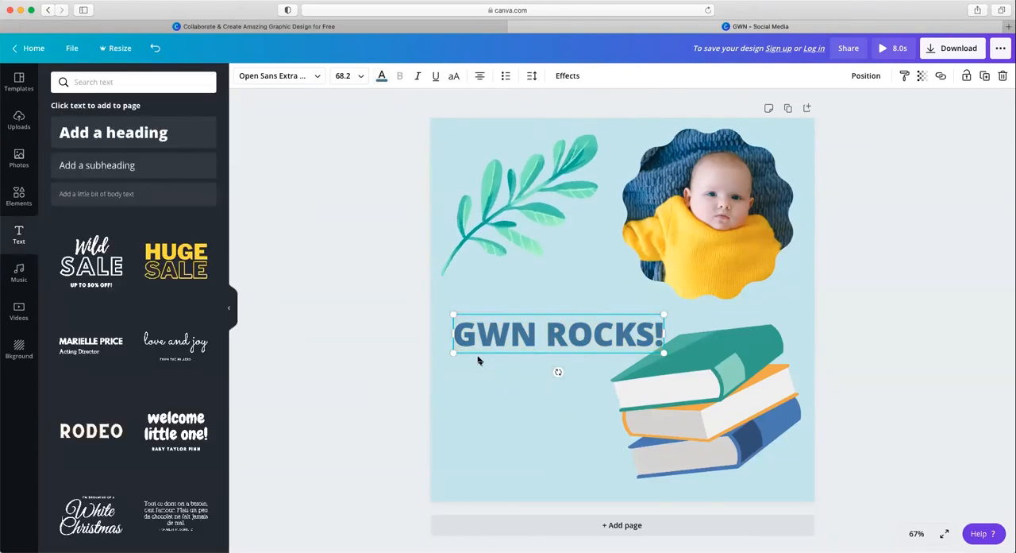
# Step: Try the Curve, Splice and Lift text effects on the "GWN ROCKS!" heading
pyautogui.click(568, 76)
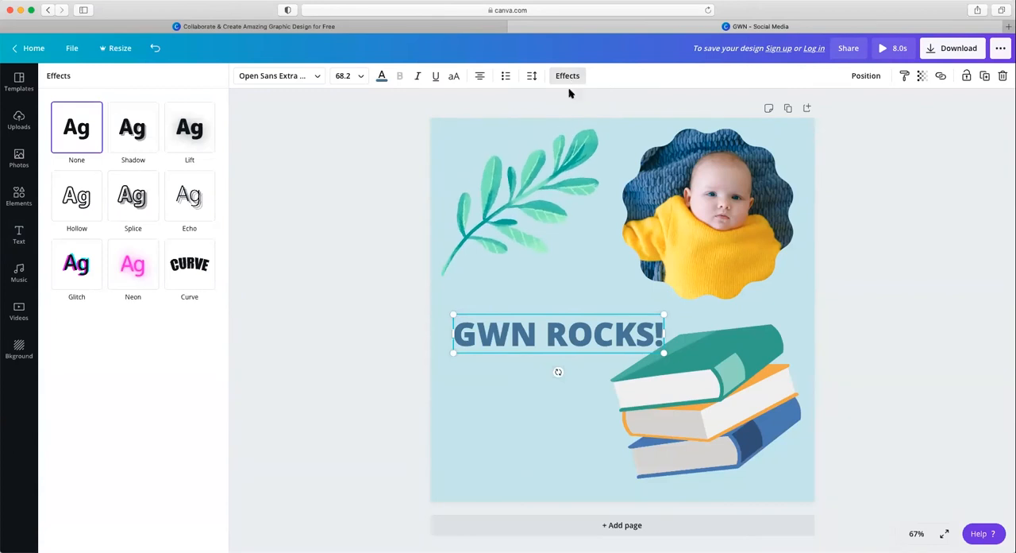
pyautogui.click(206, 281)
pyautogui.click(151, 219)
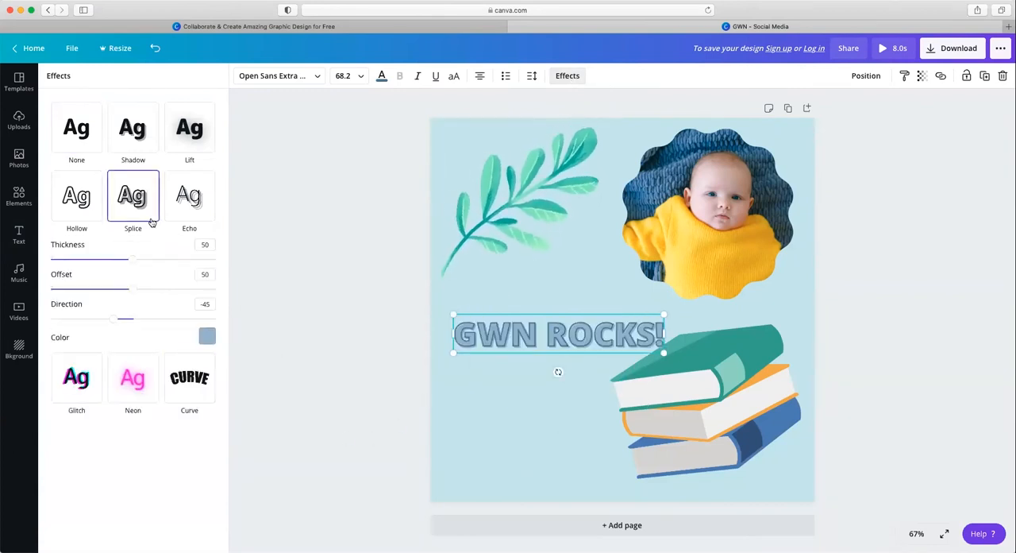
pyautogui.click(190, 141)
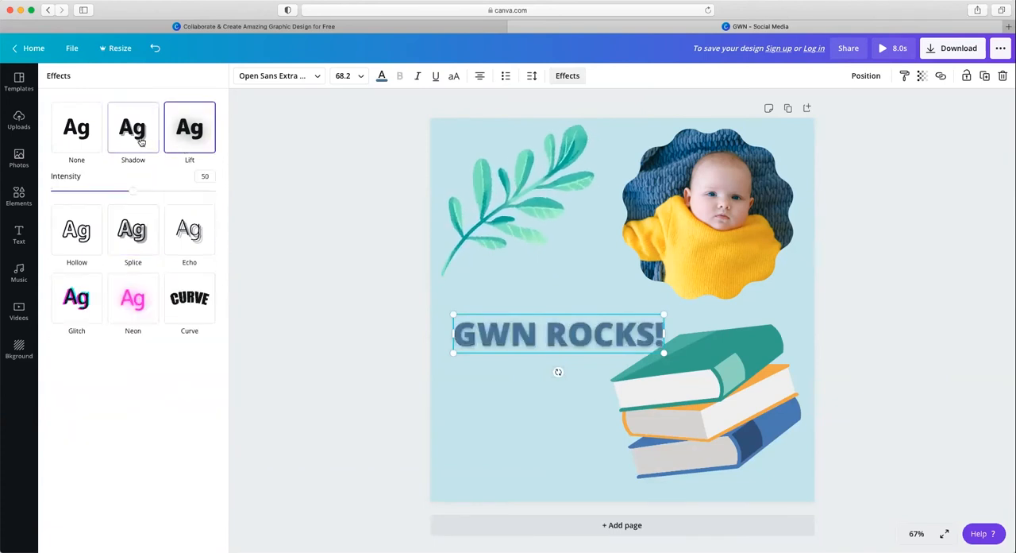
# Step: Try a Shadow effect with offset 43 and transparency 52 on the heading, and set the effect back to None
pyautogui.click(141, 141)
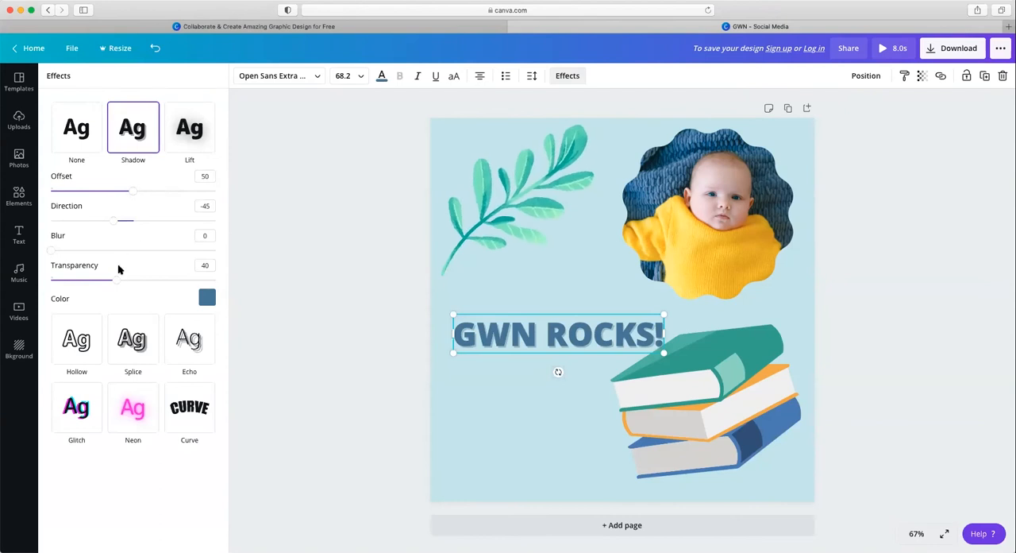
pyautogui.moveTo(116, 280)
pyautogui.mouseDown()
pyautogui.moveTo(107, 280)
pyautogui.moveTo(135, 280)
pyautogui.mouseUp()
pyautogui.moveTo(131, 190)
pyautogui.mouseDown()
pyautogui.moveTo(195, 192)
pyautogui.moveTo(121, 196)
pyautogui.mouseUp()
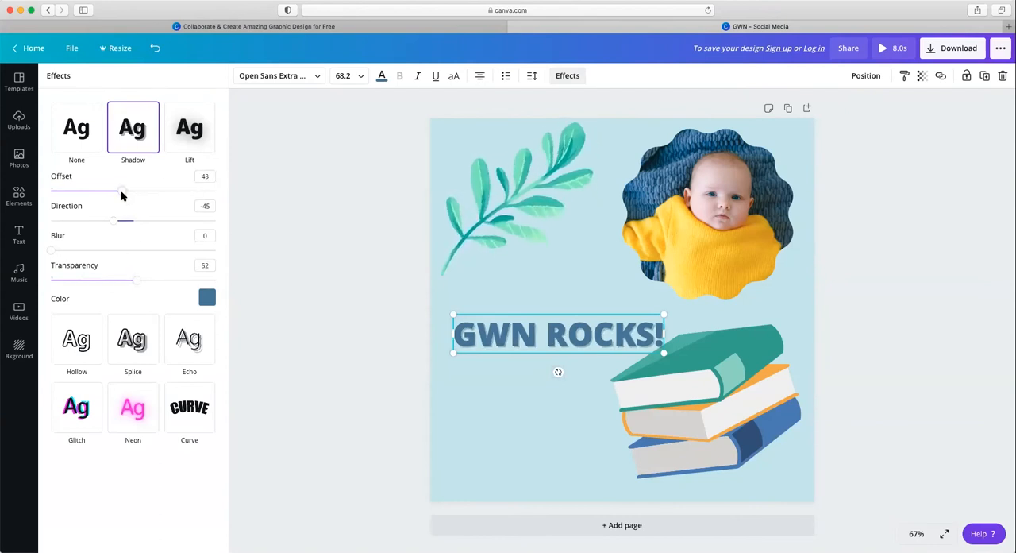
pyautogui.click(91, 131)
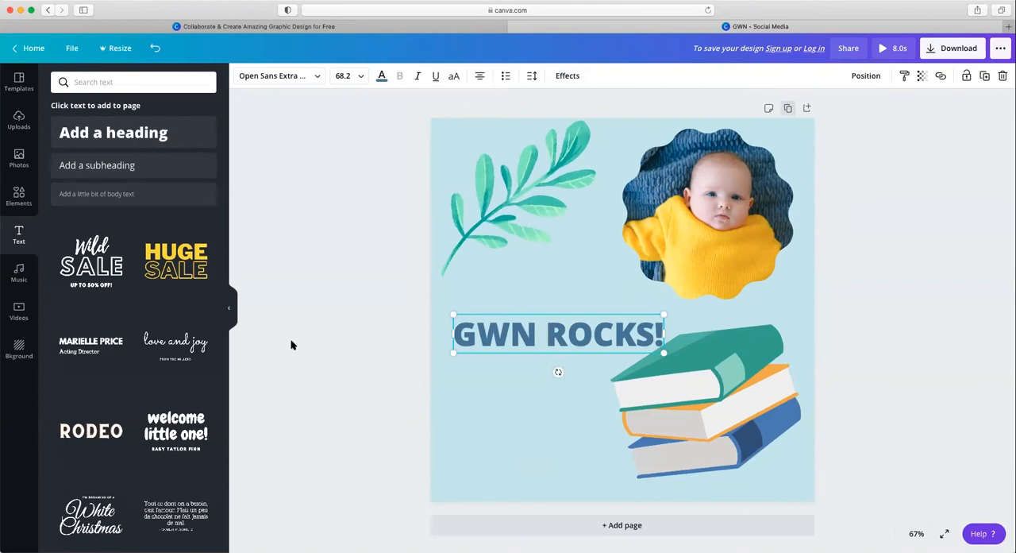
# Step: Move the heading up and toward the page's left edge, and add a second page to the design
pyautogui.moveTo(597, 340); pyautogui.dragTo(548, 319)
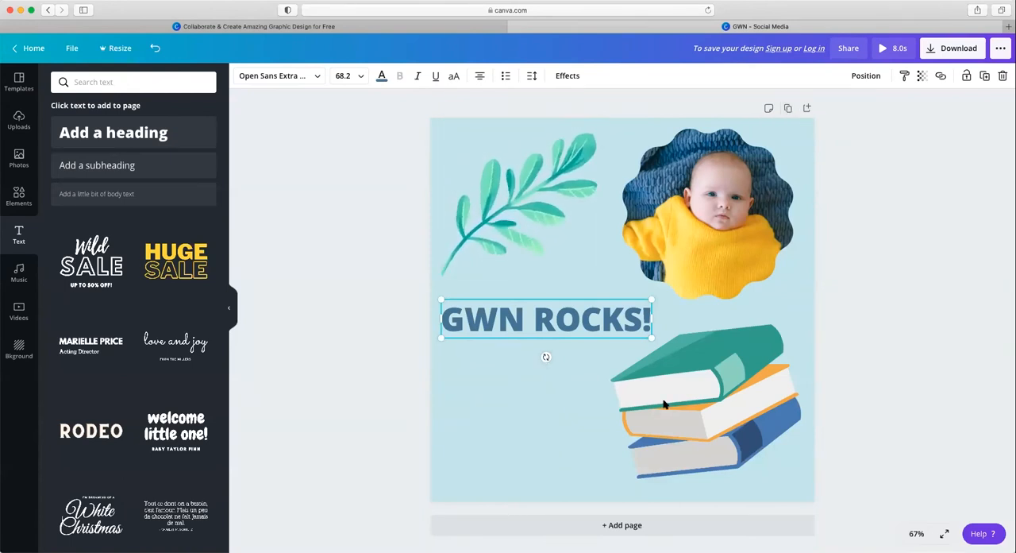
pyautogui.click(868, 368)
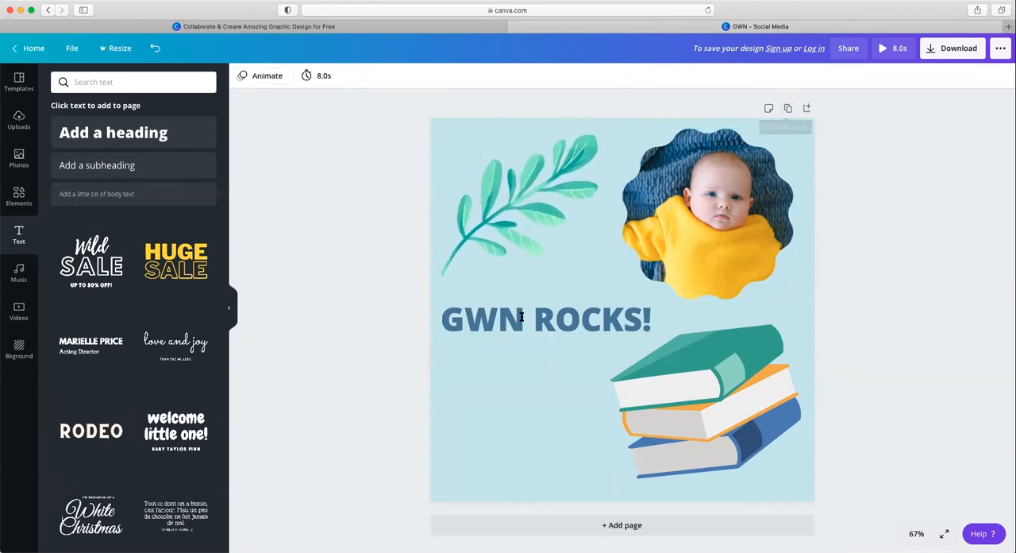
pyautogui.click(663, 531)
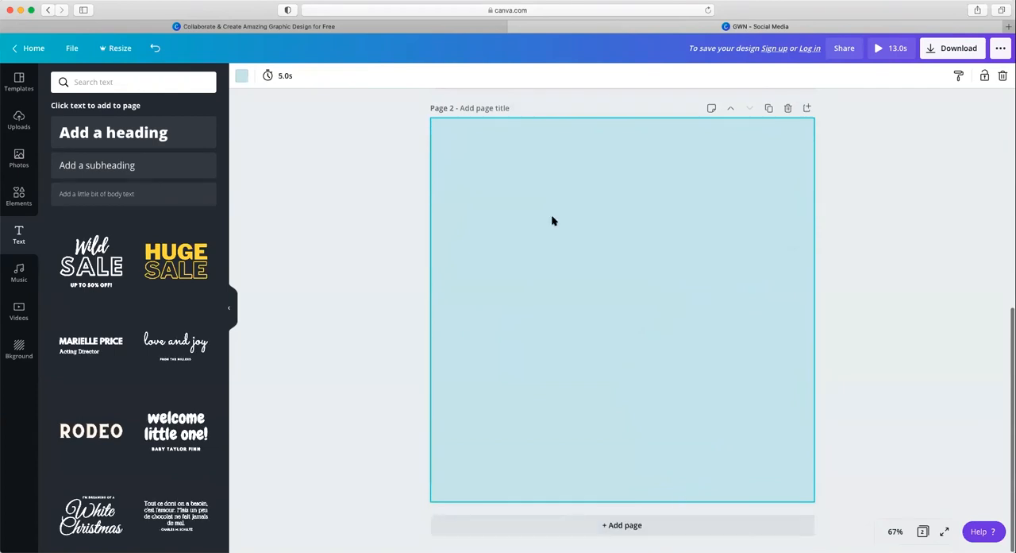
# Step: Duplicate page 1 with the leafy branch, baby photo, heading and book stack
pyautogui.scroll(5, 821, 286)
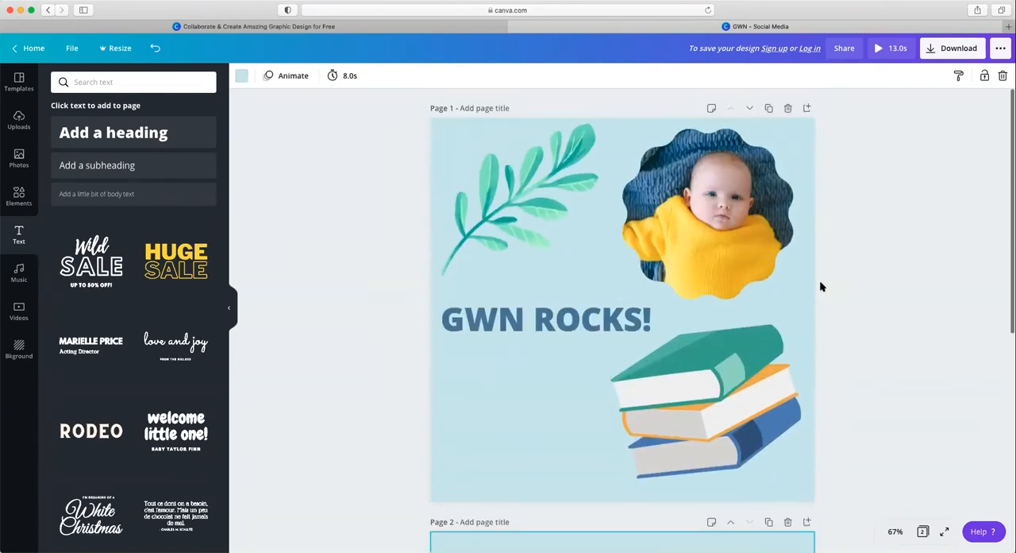
pyautogui.scroll(-4, 821, 286)
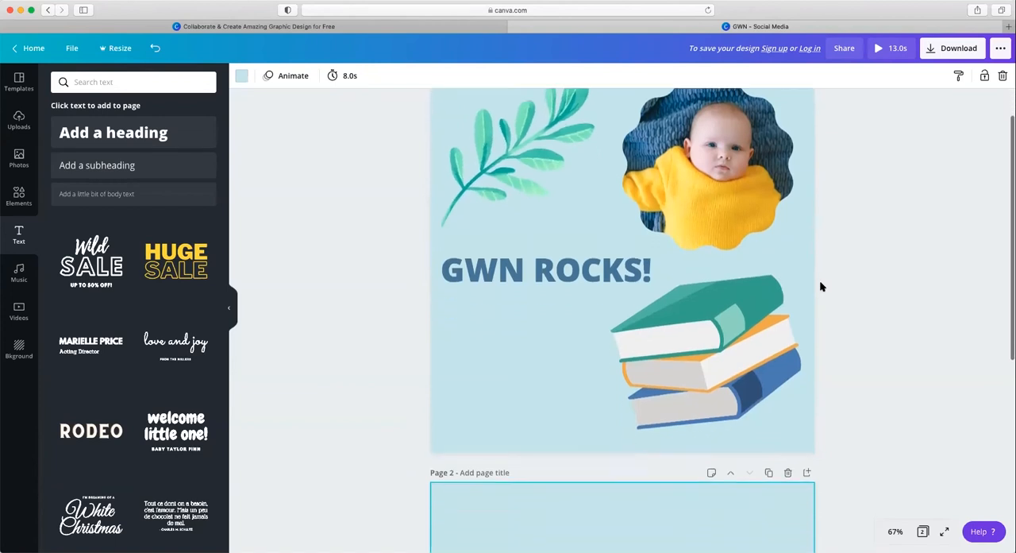
pyautogui.scroll(4, 821, 283)
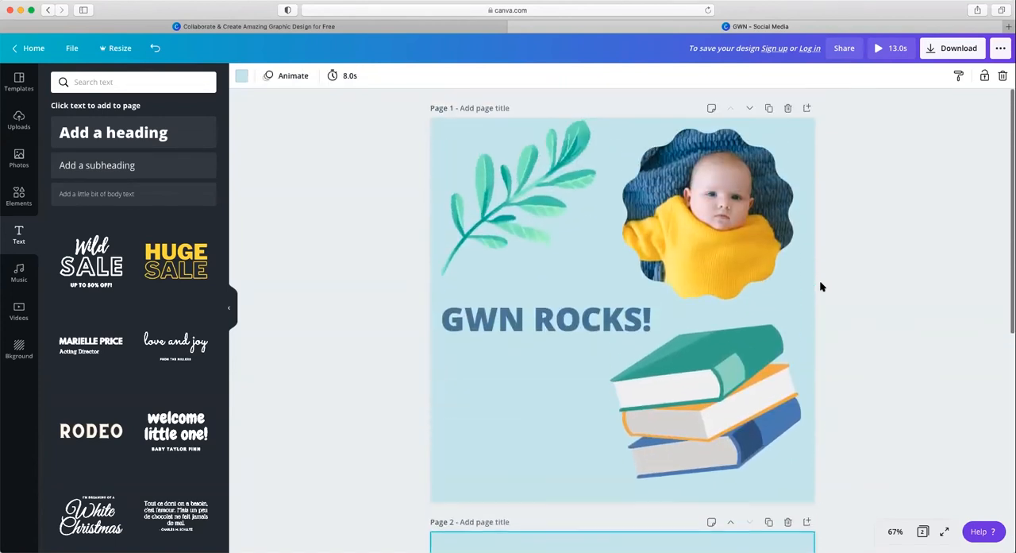
pyautogui.click(768, 109)
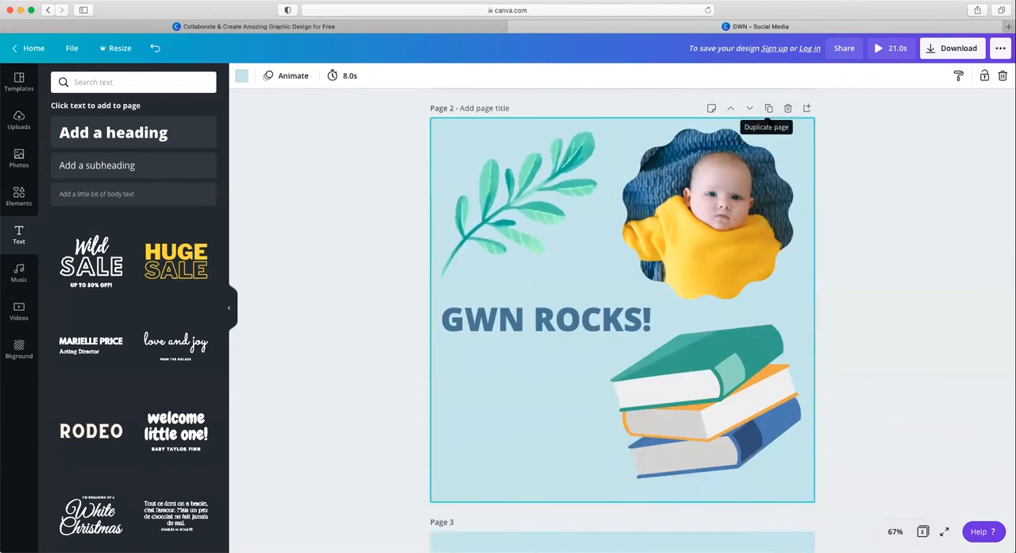
pyautogui.click(414, 340)
# Step: Place the "GWN ROCKS!" heading on page 3, enlarge it to font size 116 and centre it on the page
pyautogui.scroll(-3, 414, 340)
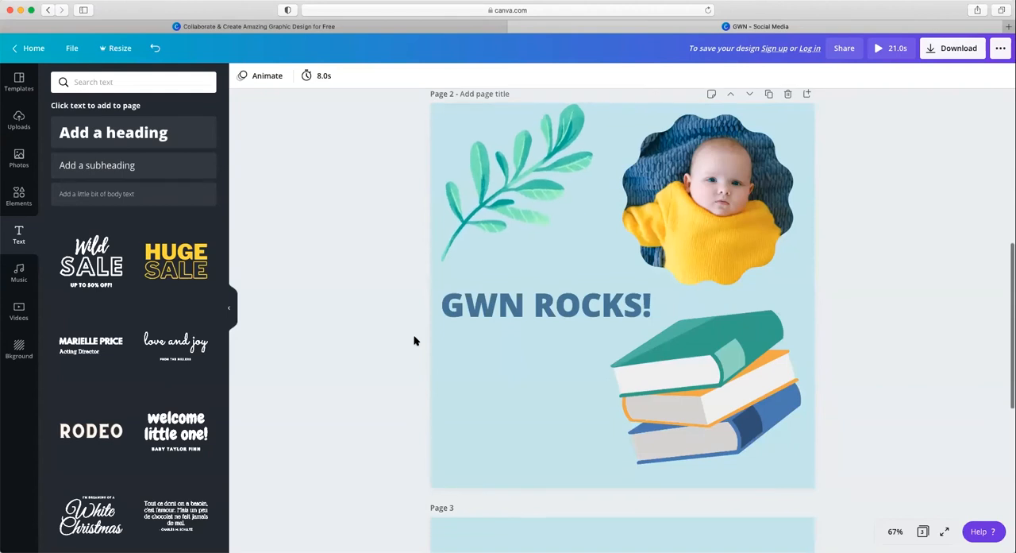
pyautogui.click(511, 159)
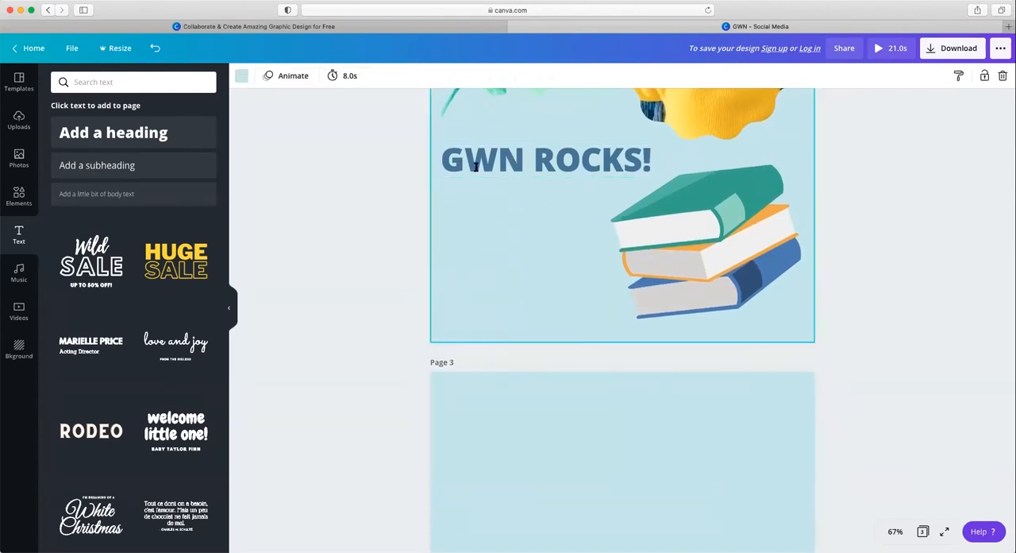
pyautogui.moveTo(557, 412); pyautogui.dragTo(580, 495)
pyautogui.scroll(-2, 581, 496)
pyautogui.moveTo(635, 342); pyautogui.dragTo(634, 440)
pyautogui.scroll(-2, 633, 439)
pyautogui.moveTo(751, 336); pyautogui.dragTo(805, 277)
pyautogui.moveTo(733, 317); pyautogui.dragTo(657, 248)
pyautogui.moveTo(738, 307); pyautogui.dragTo(830, 365)
pyautogui.moveTo(746, 282); pyautogui.dragTo(727, 320)
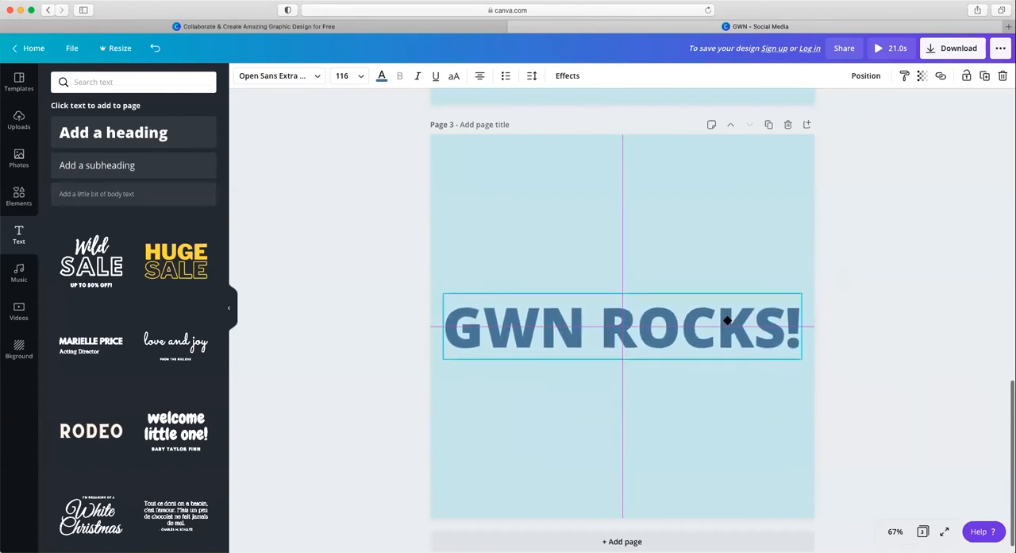
pyautogui.click(721, 471)
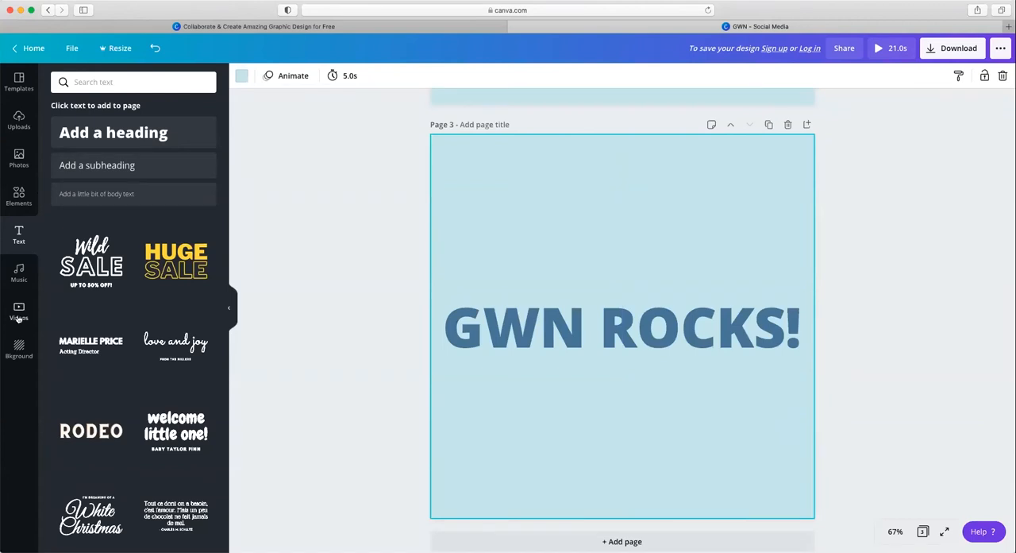
# Step: Try the colorful bokeh lights background on page 3, and replace it with the teal sky with white clouds
pyautogui.click(19, 345)
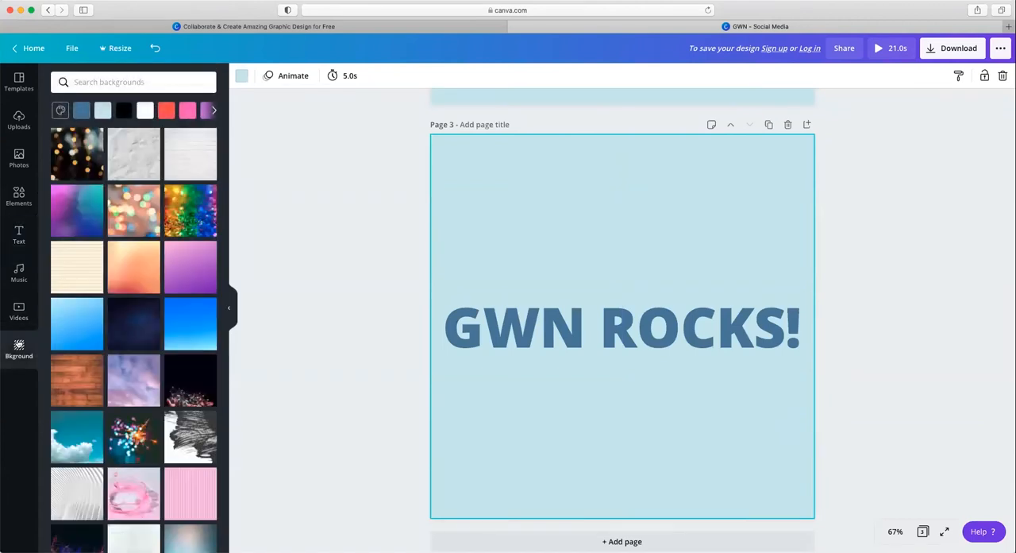
pyautogui.click(135, 210)
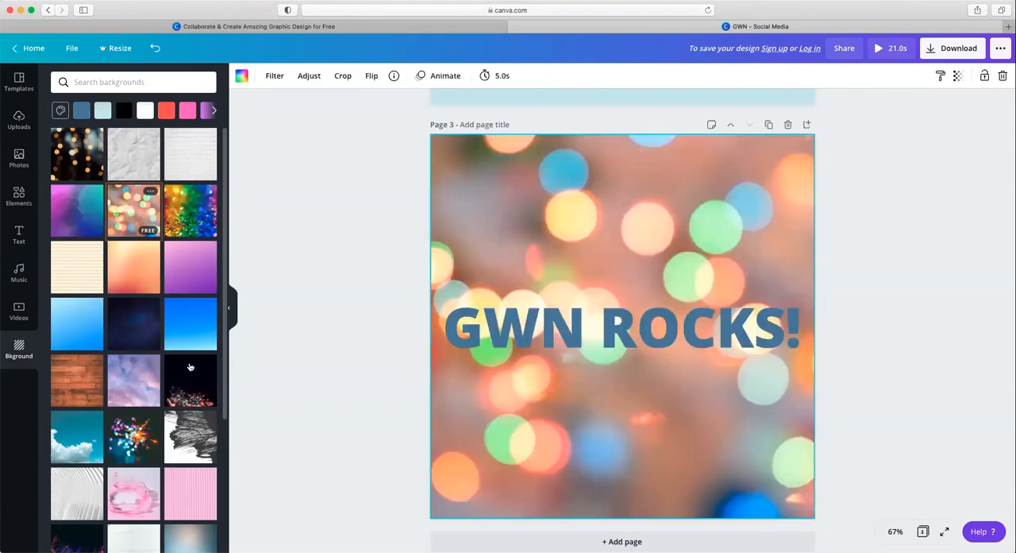
pyautogui.scroll(-2, 189, 366)
pyautogui.click(94, 397)
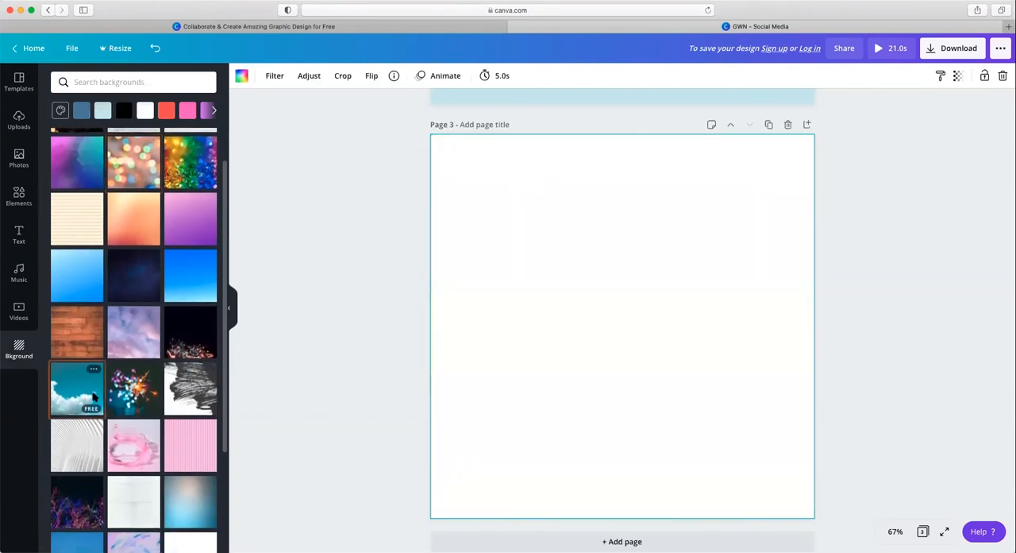
pyautogui.scroll(-3, 147, 477)
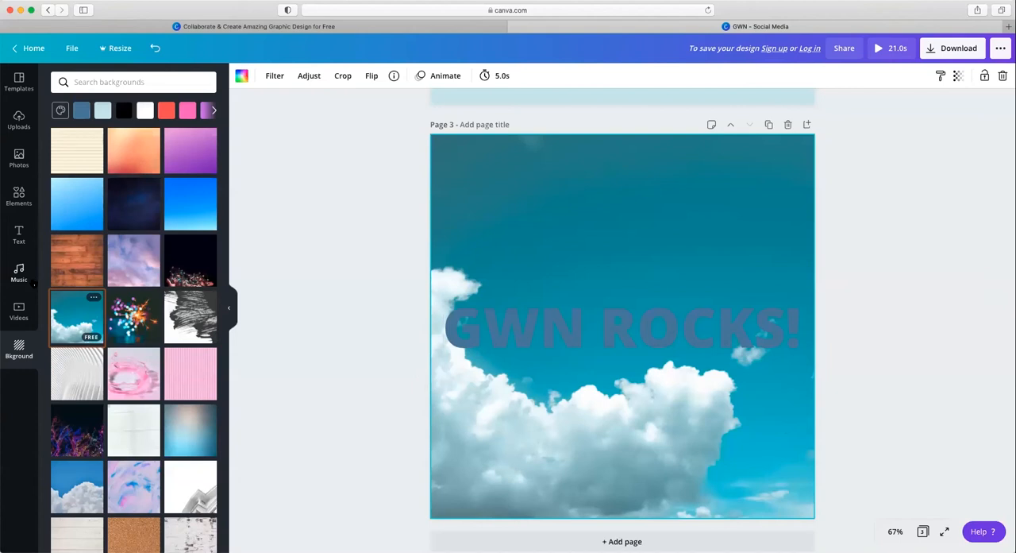
# Step: Look through the available music and video collections from page 1, and collapse the side panel
pyautogui.scroll(10, 333, 258)
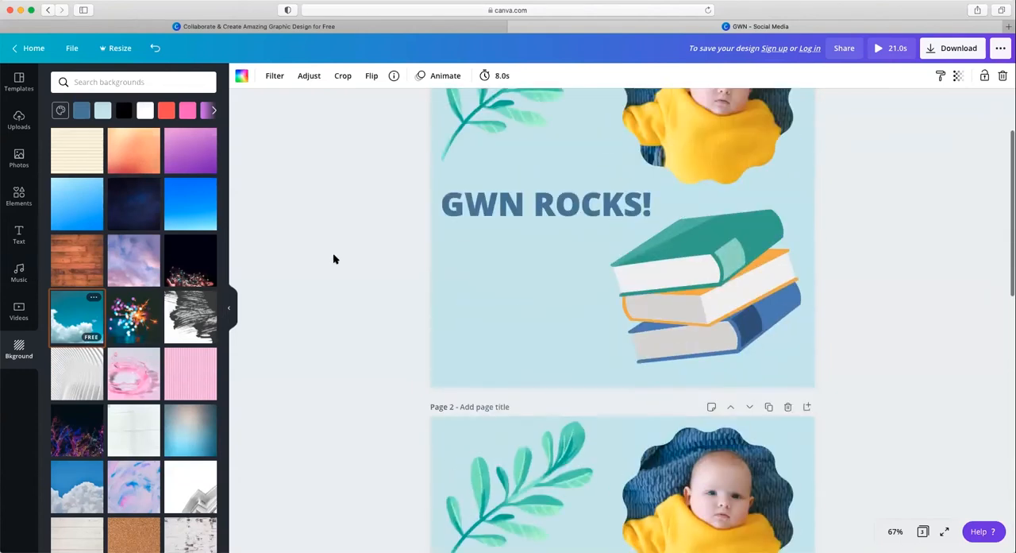
pyautogui.click(511, 165)
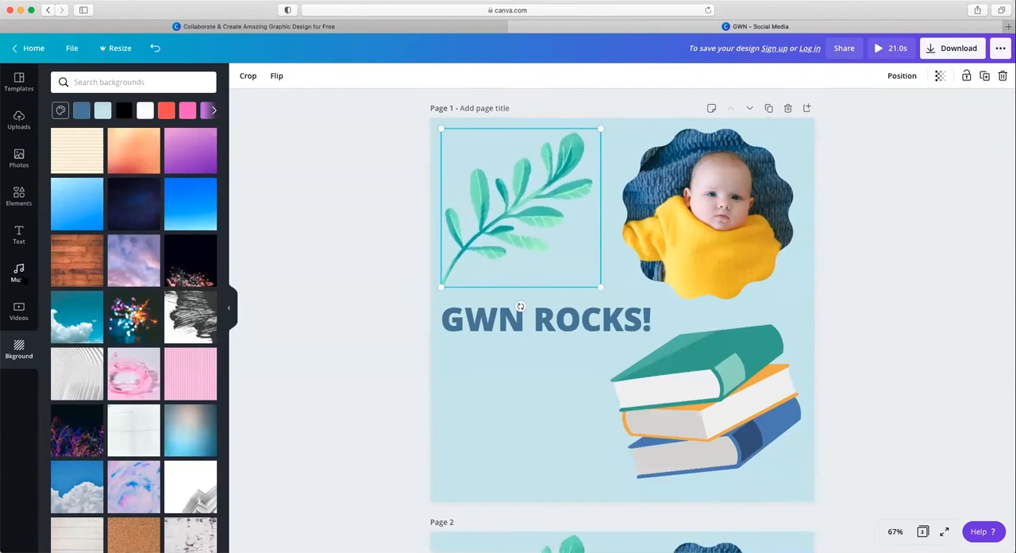
pyautogui.click(20, 273)
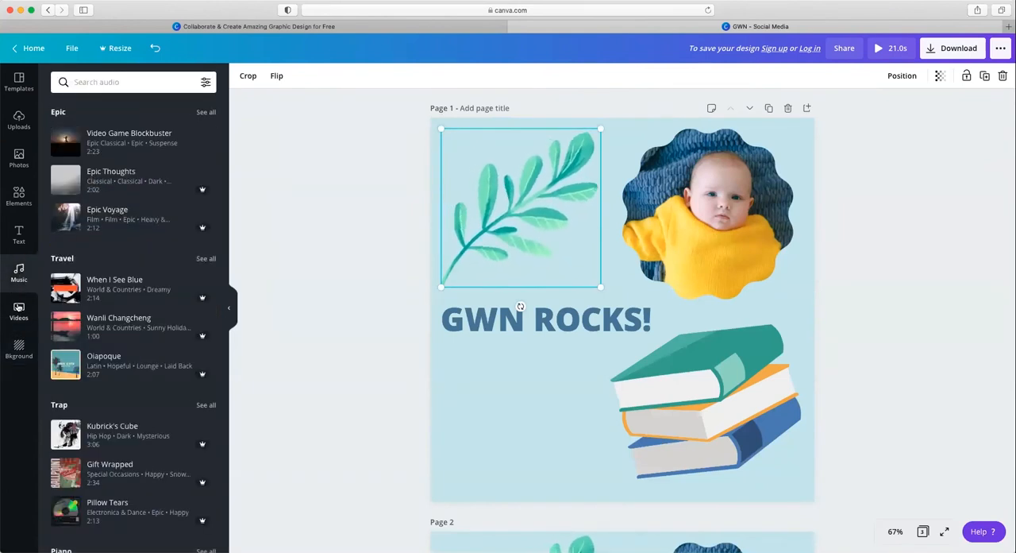
pyautogui.click(19, 309)
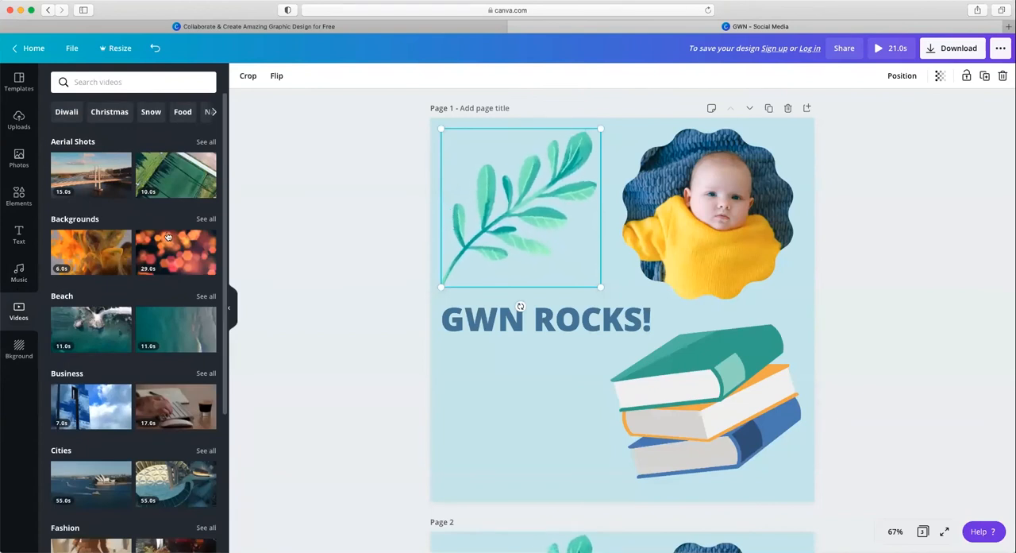
pyautogui.moveTo(168, 236)
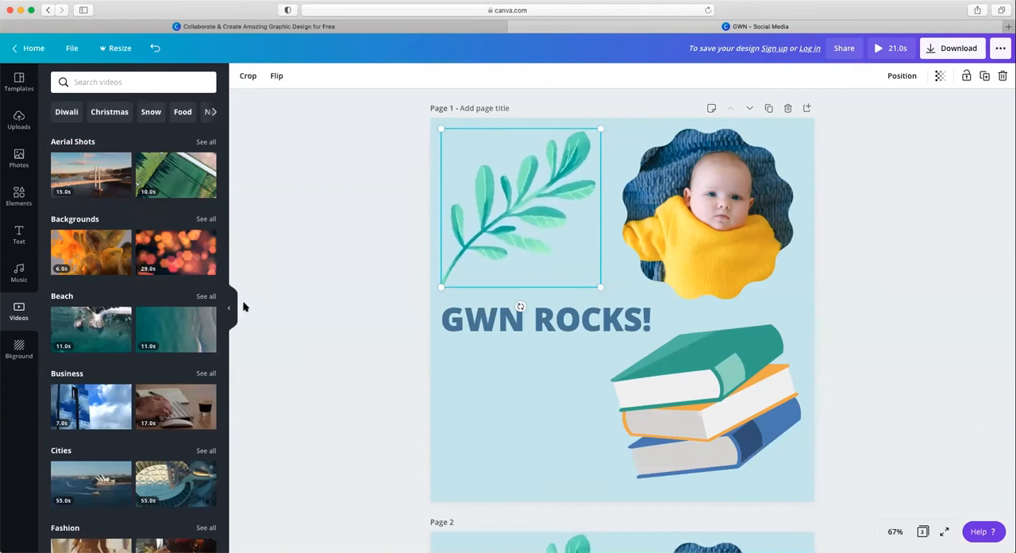
pyautogui.click(265, 320)
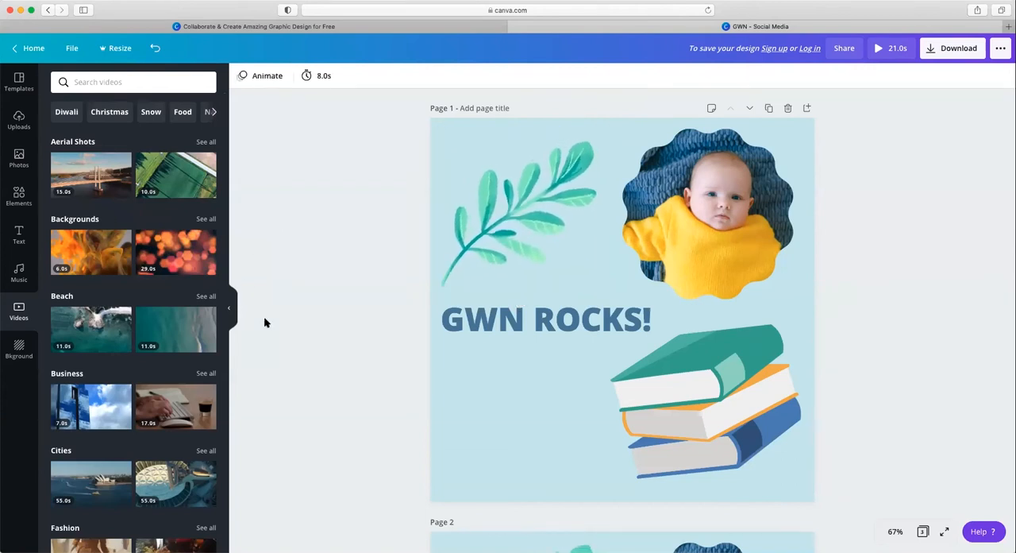
pyautogui.click(229, 309)
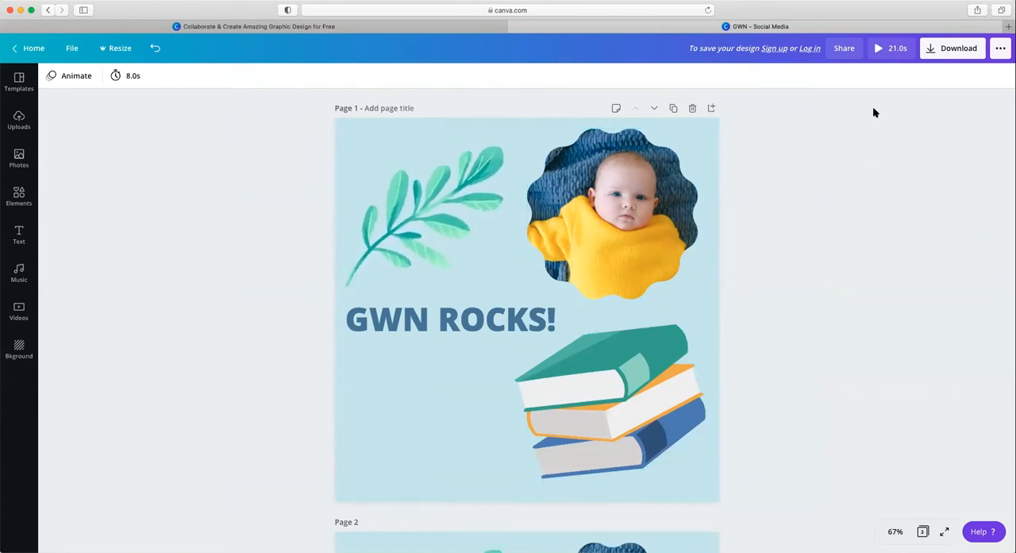
# Step: Open the download settings, choose GIF as the file type and limit the download to Page 1
pyautogui.click(962, 49)
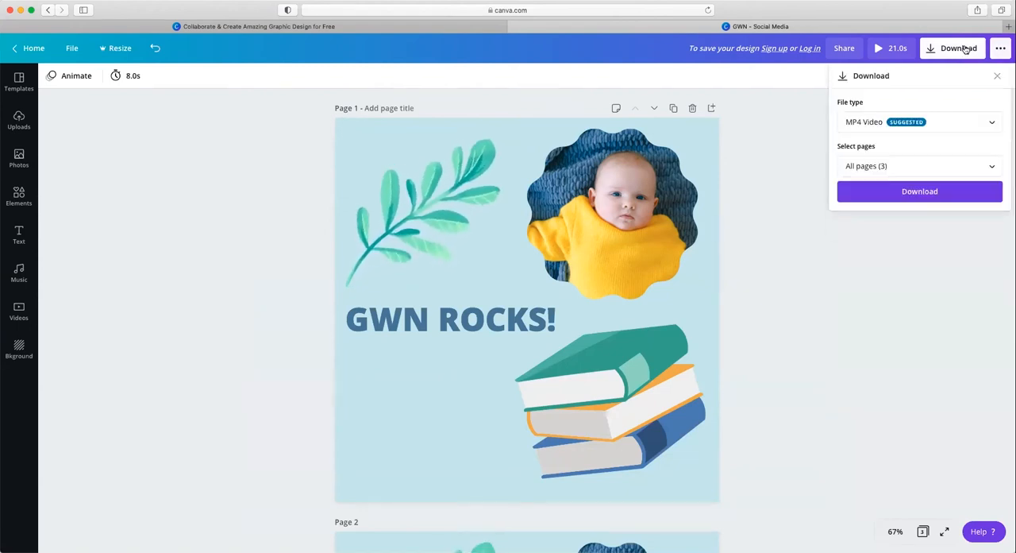
pyautogui.click(990, 121)
pyautogui.scroll(1, 965, 96)
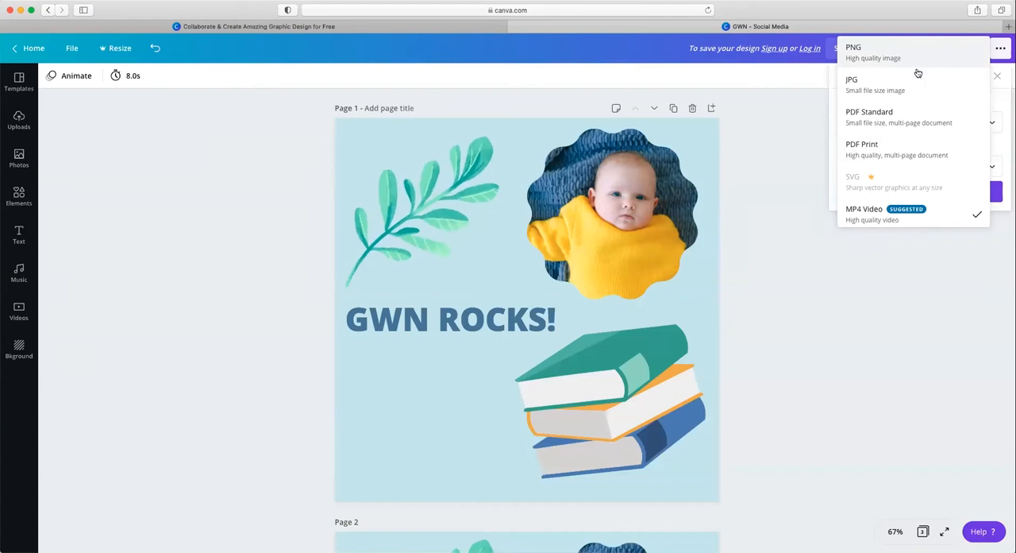
pyautogui.scroll(-2, 903, 154)
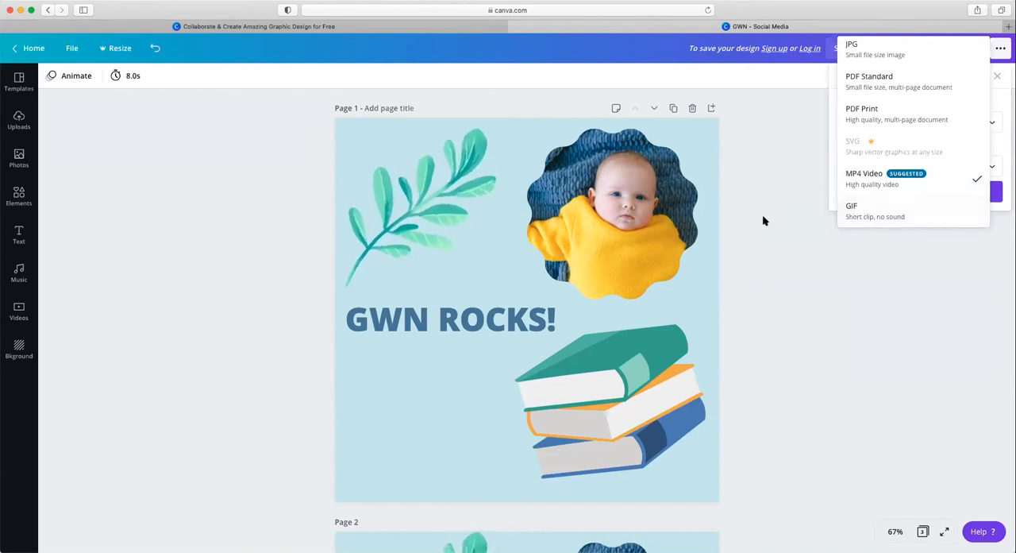
pyautogui.click(877, 212)
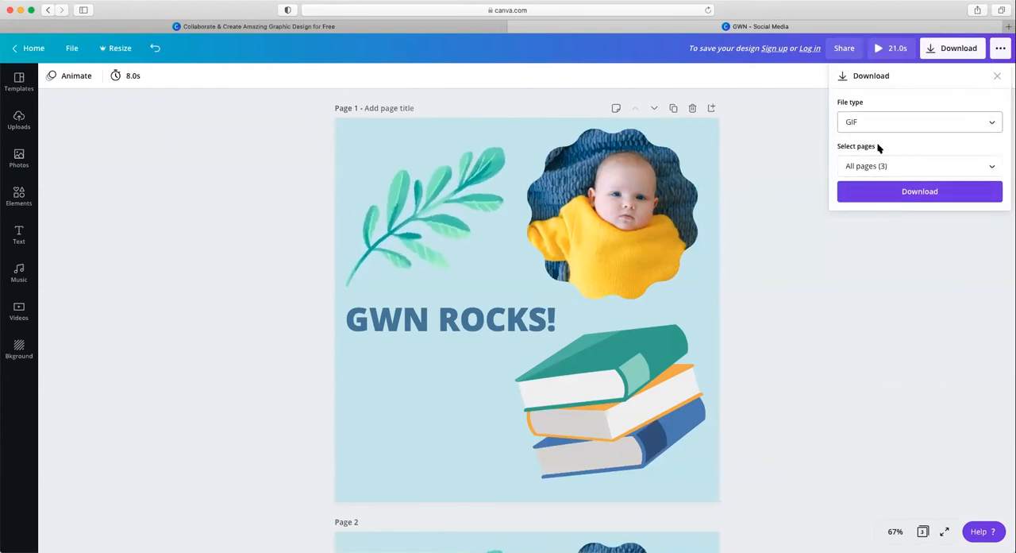
pyautogui.click(989, 167)
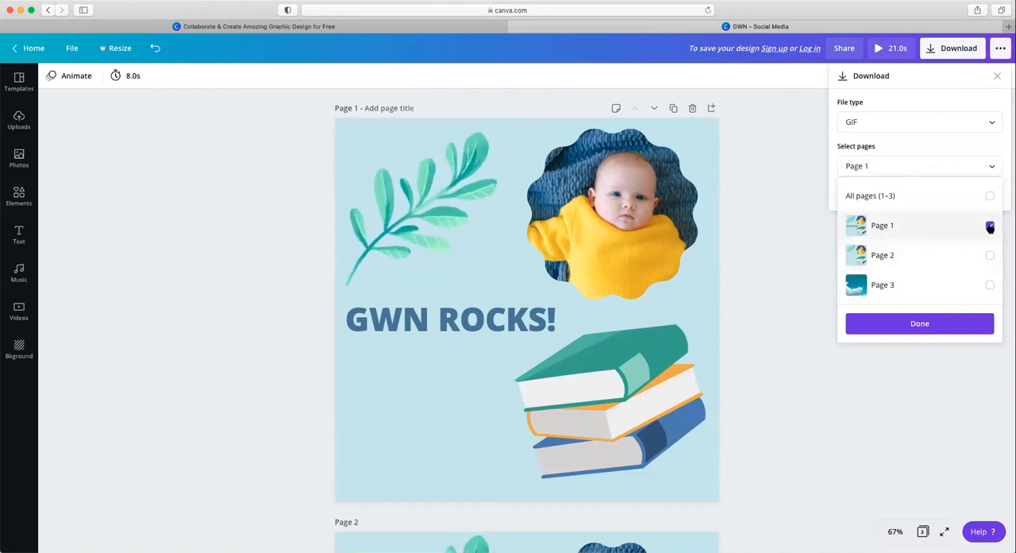
pyautogui.click(977, 141)
# Step: Change the file type to PNG, download page 1 and dismiss the sign-up dialog
pyautogui.click(963, 121)
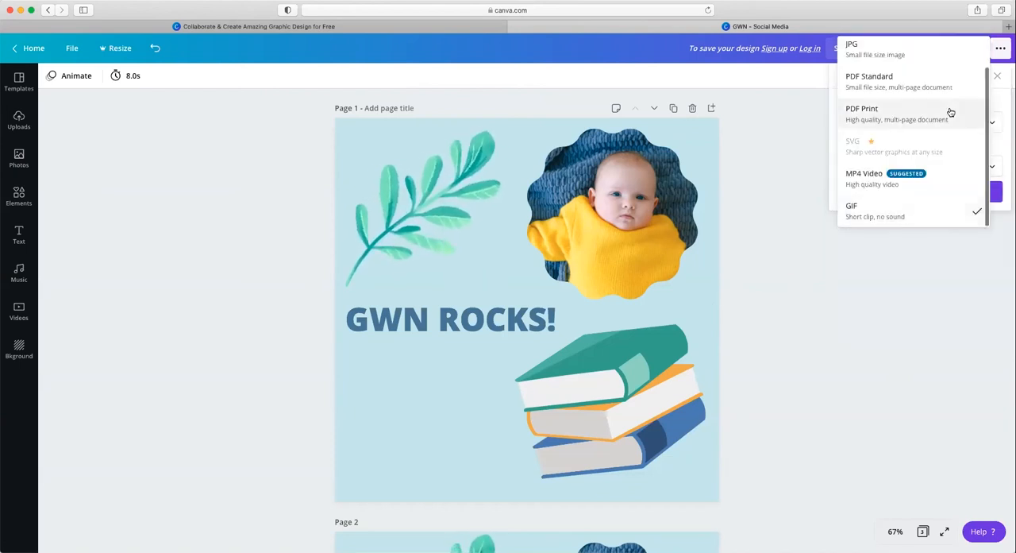
pyautogui.scroll(2, 922, 75)
pyautogui.click(912, 57)
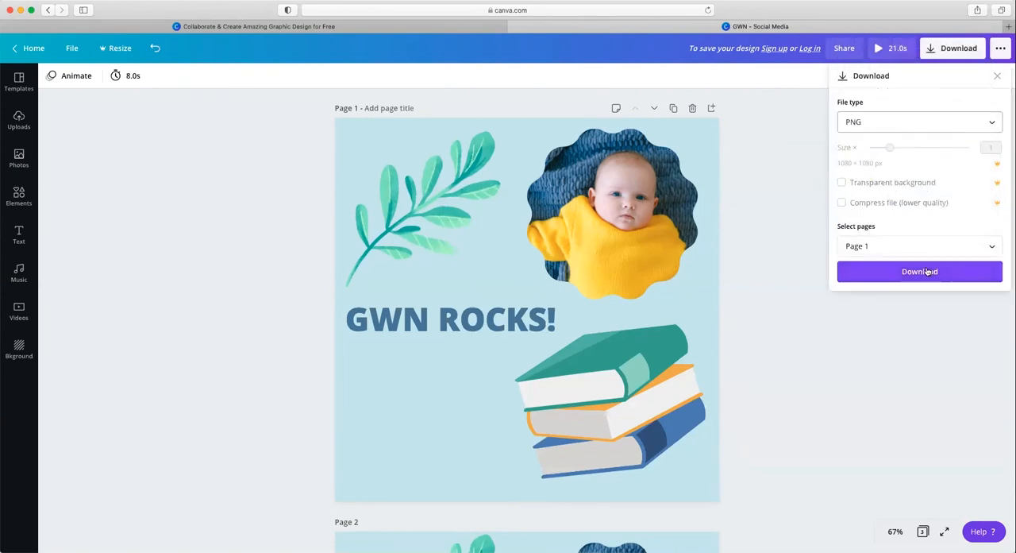
pyautogui.click(891, 272)
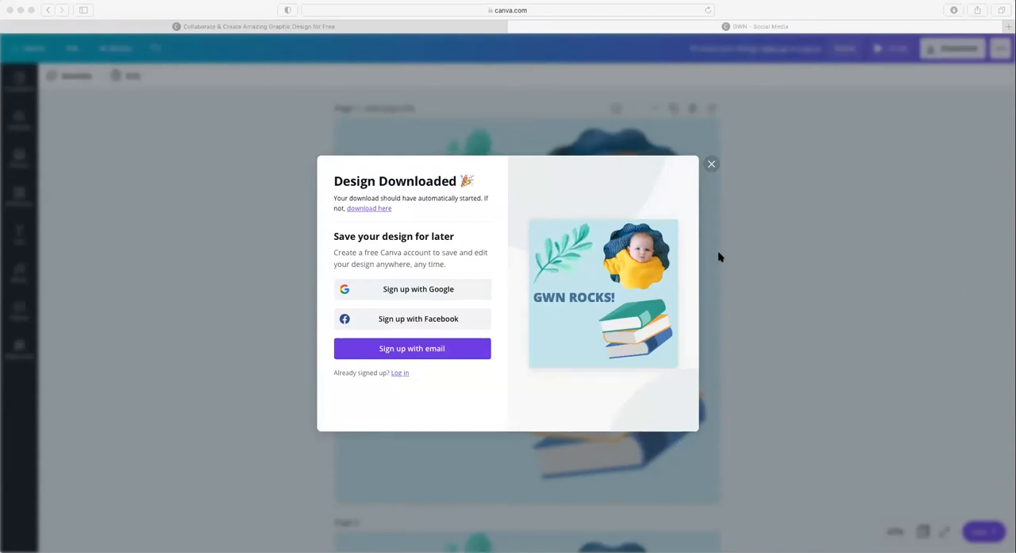
pyautogui.click(711, 164)
pyautogui.click(712, 165)
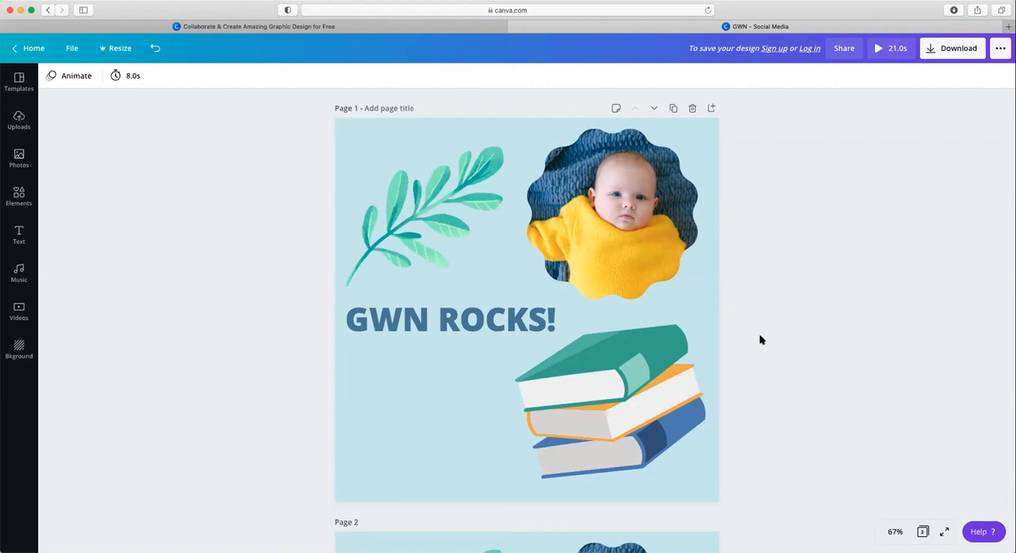
# Step: Switch to the Canva home page and examine its template categories and the Plans, Learn and Features overviews
pyautogui.click(255, 28)
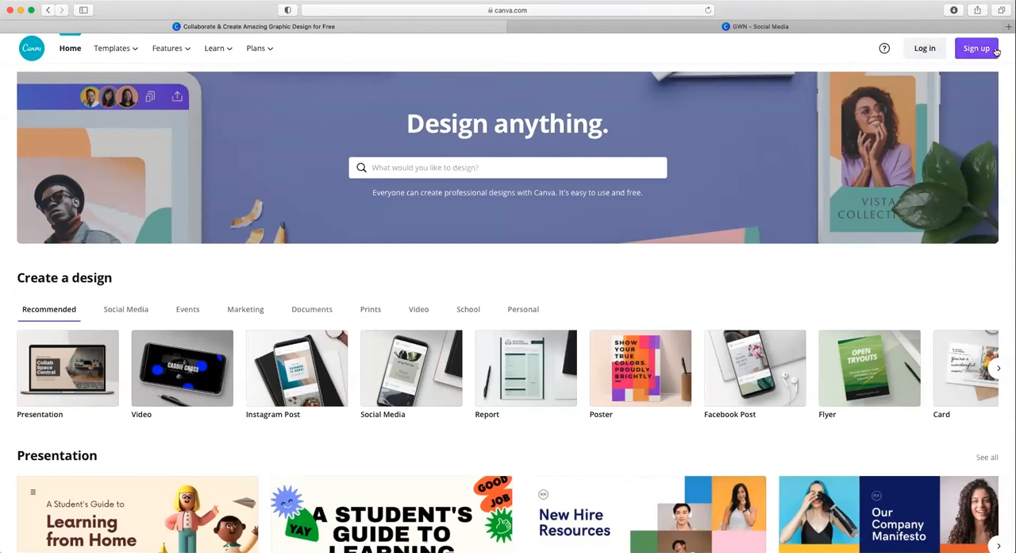
pyautogui.scroll(-5, 680, 339)
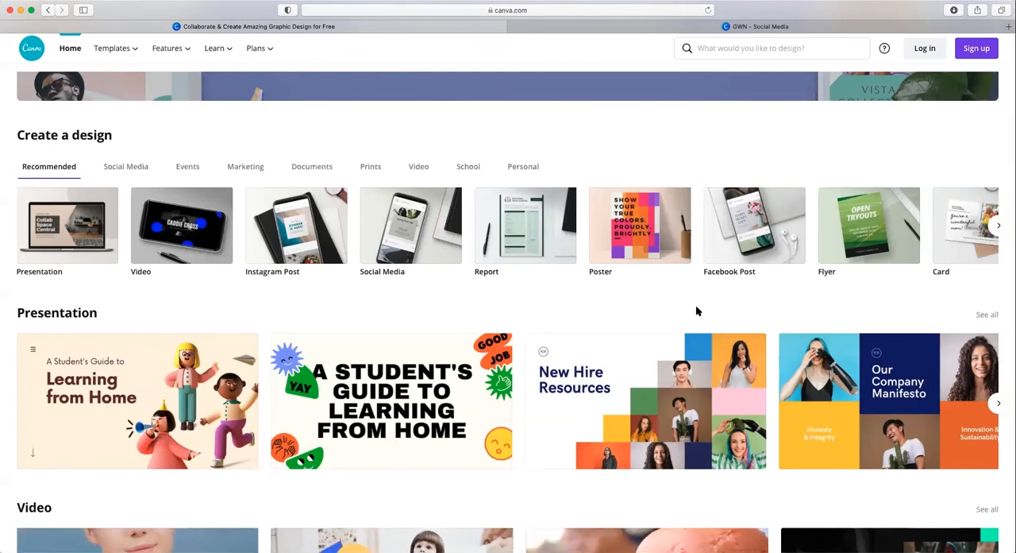
pyautogui.scroll(-1, 696, 310)
pyautogui.scroll(-3, 698, 311)
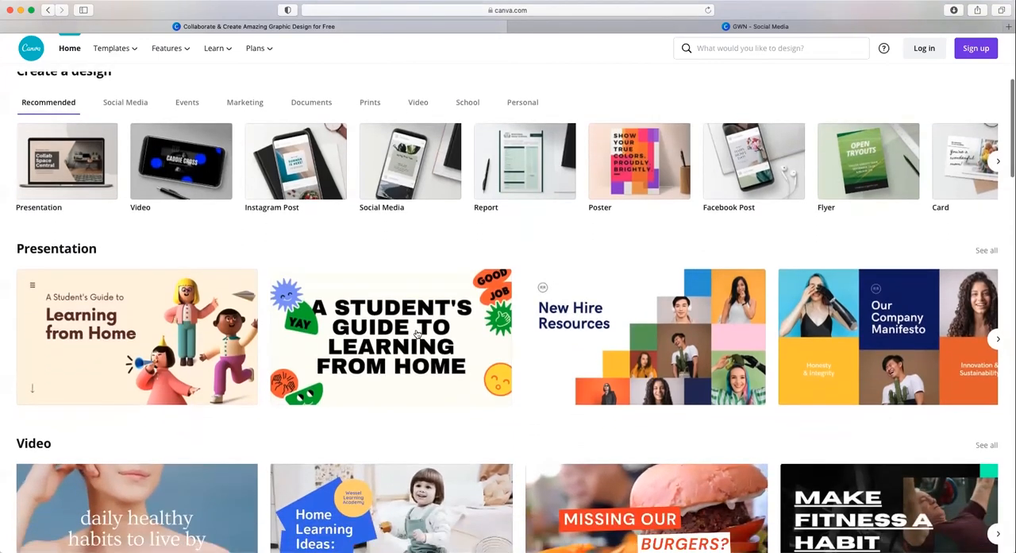
pyautogui.scroll(-3, 229, 467)
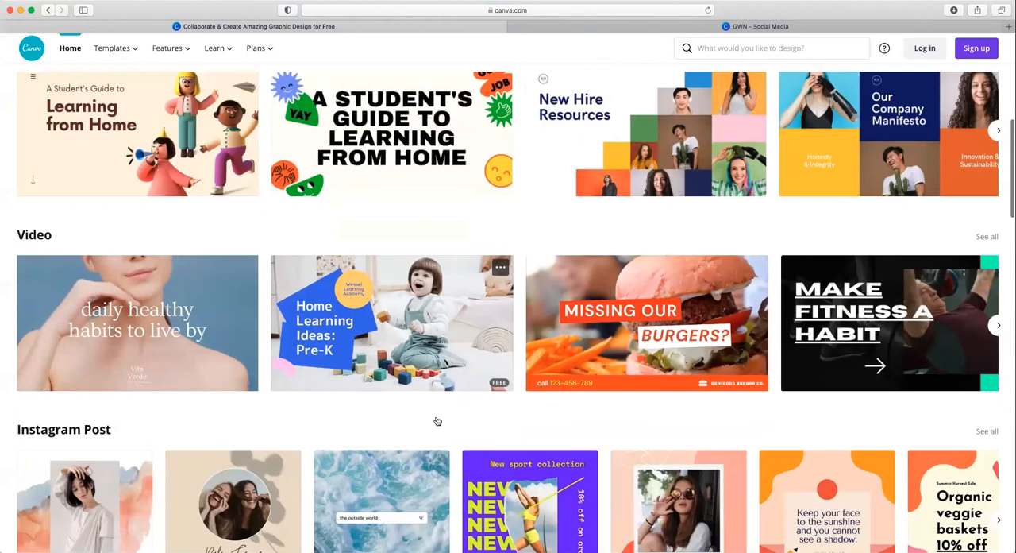
pyautogui.scroll(-5, 437, 421)
pyautogui.scroll(15, 437, 421)
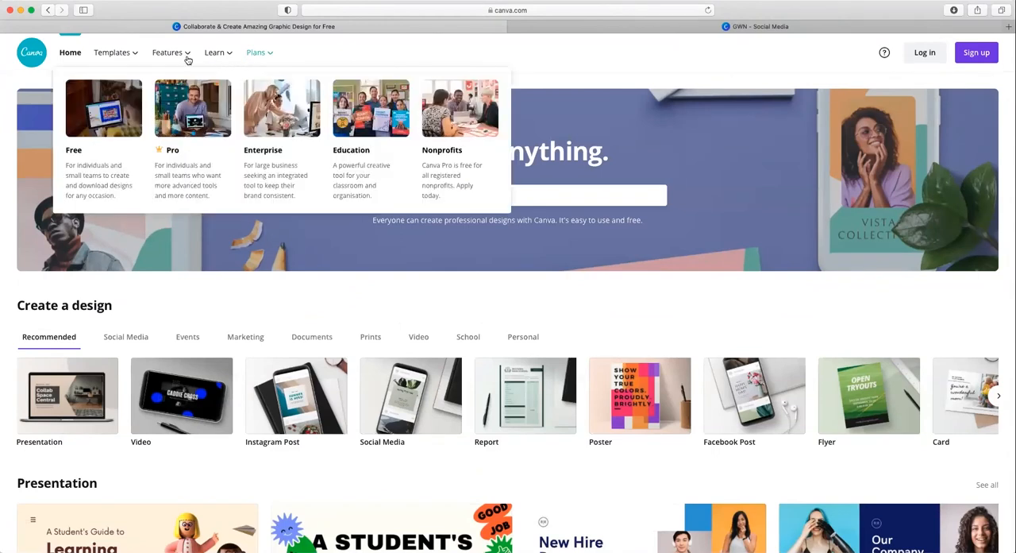
pyautogui.moveTo(218, 61)
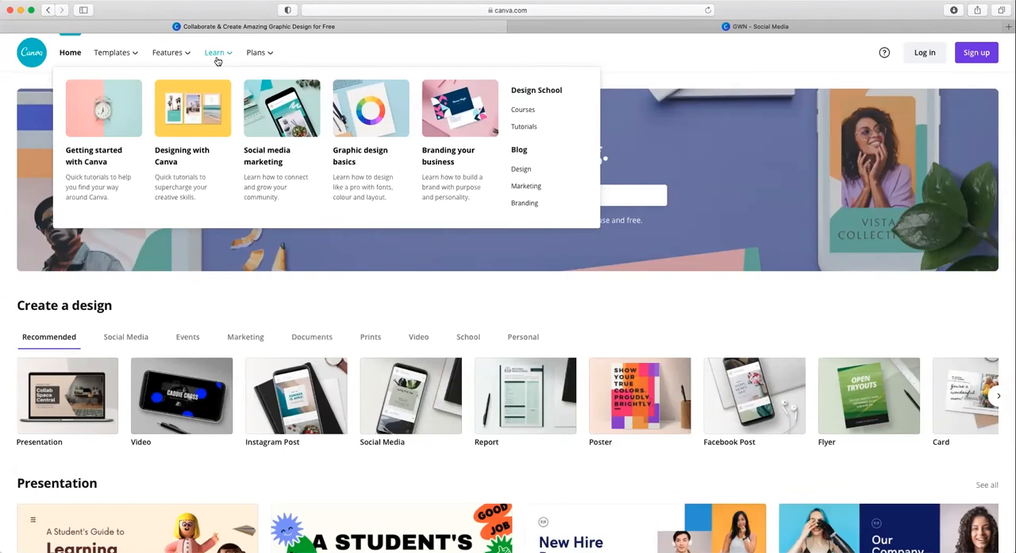
pyautogui.moveTo(186, 61)
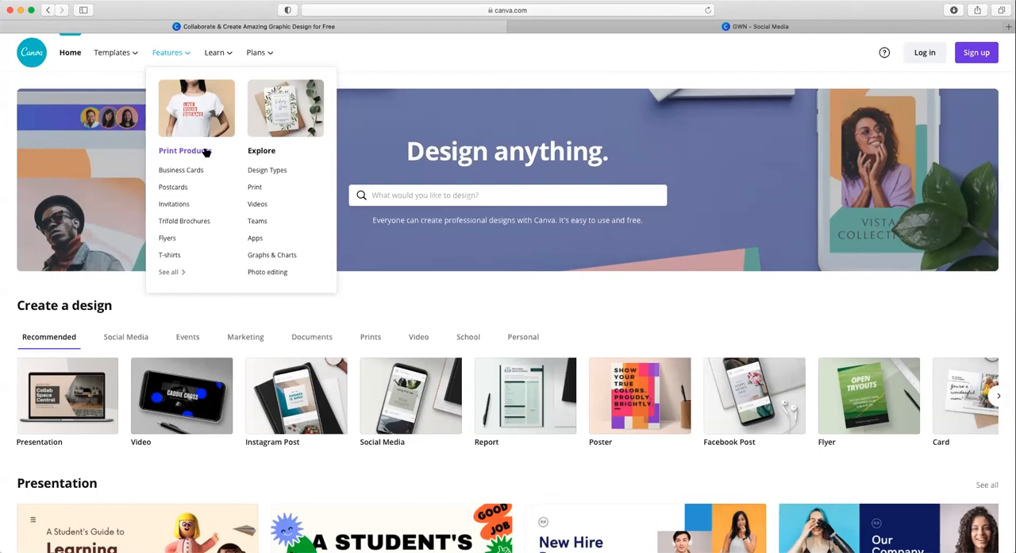
# Step: Return to the GWN social media design, open its download settings and close them
pyautogui.moveTo(123, 62)
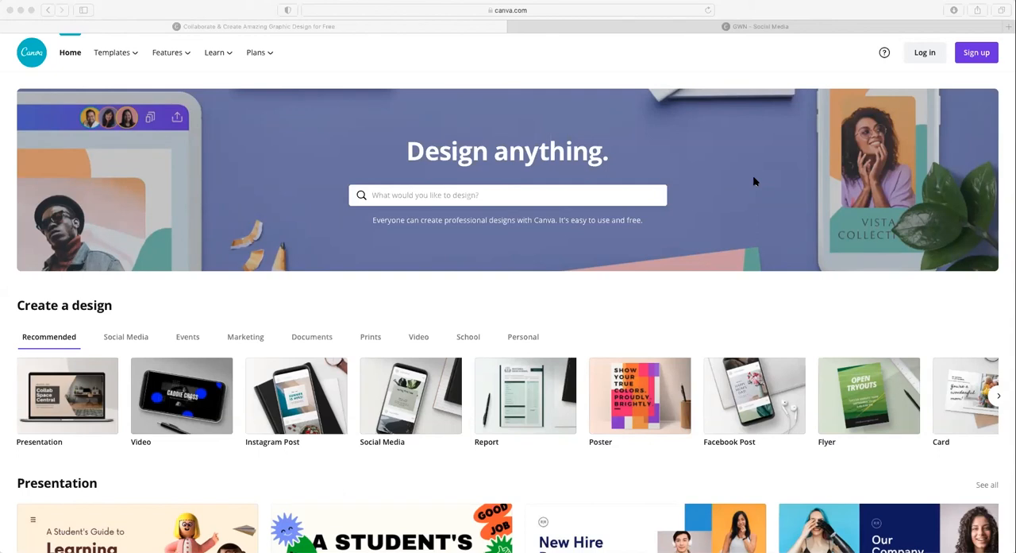
pyautogui.click(760, 27)
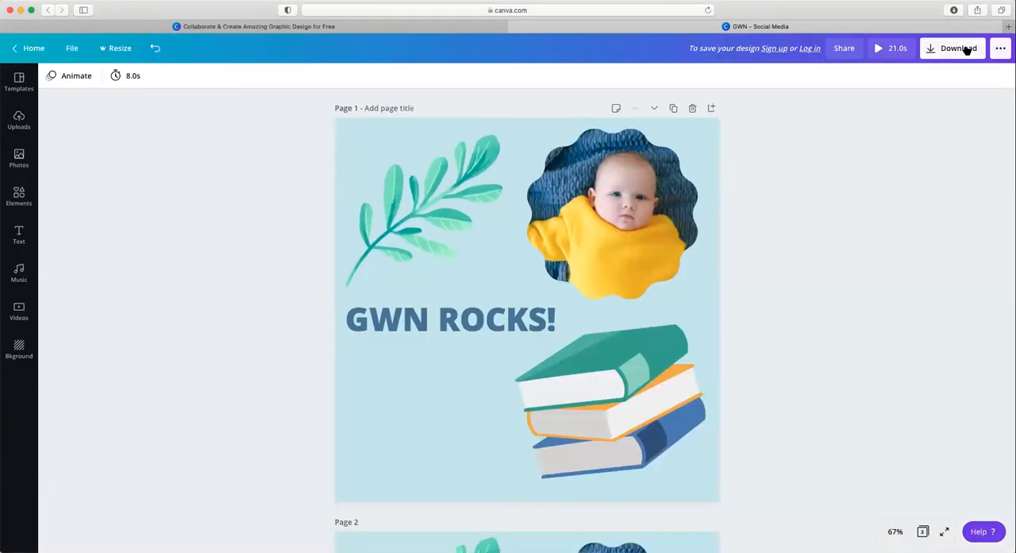
pyautogui.click(966, 49)
pyautogui.click(818, 256)
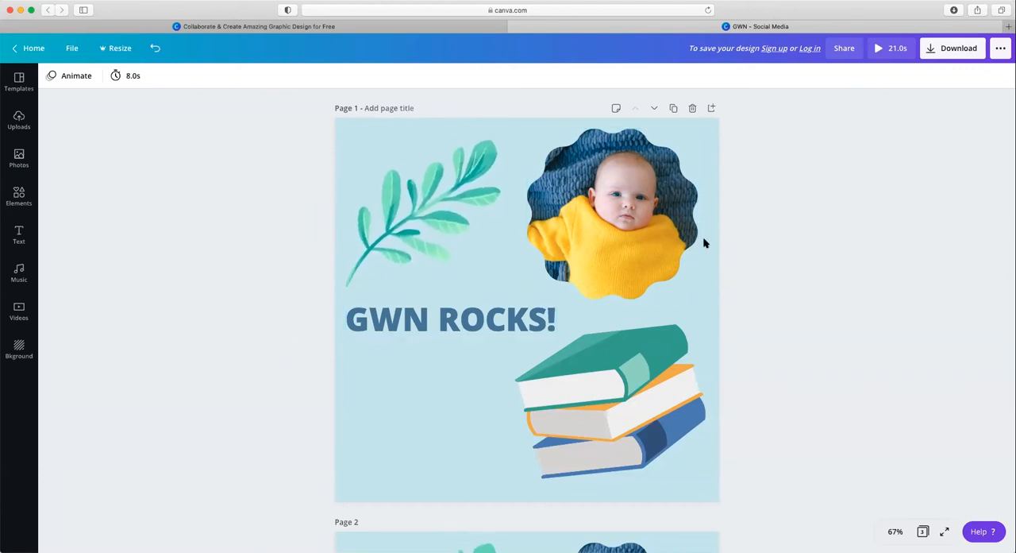
# Step: Open the download settings with PNG as the file type, review the other available formats, and close the settings without downloading
pyautogui.click(946, 53)
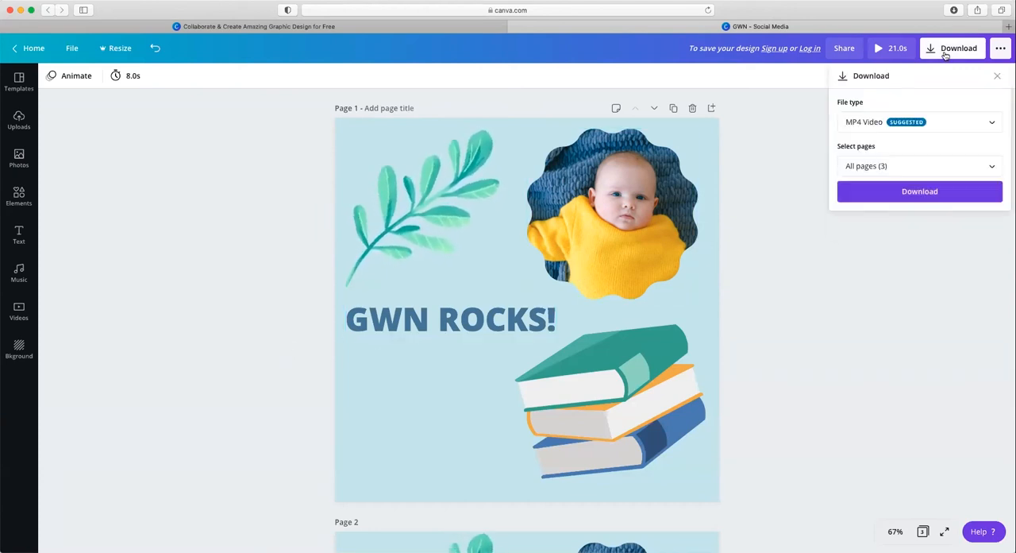
pyautogui.click(947, 119)
pyautogui.scroll(1, 922, 63)
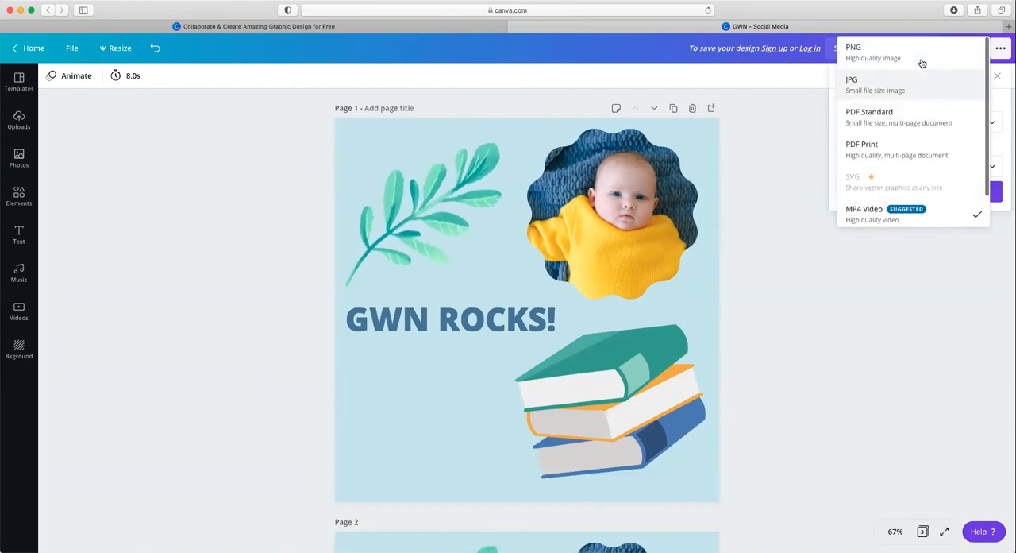
pyautogui.click(921, 60)
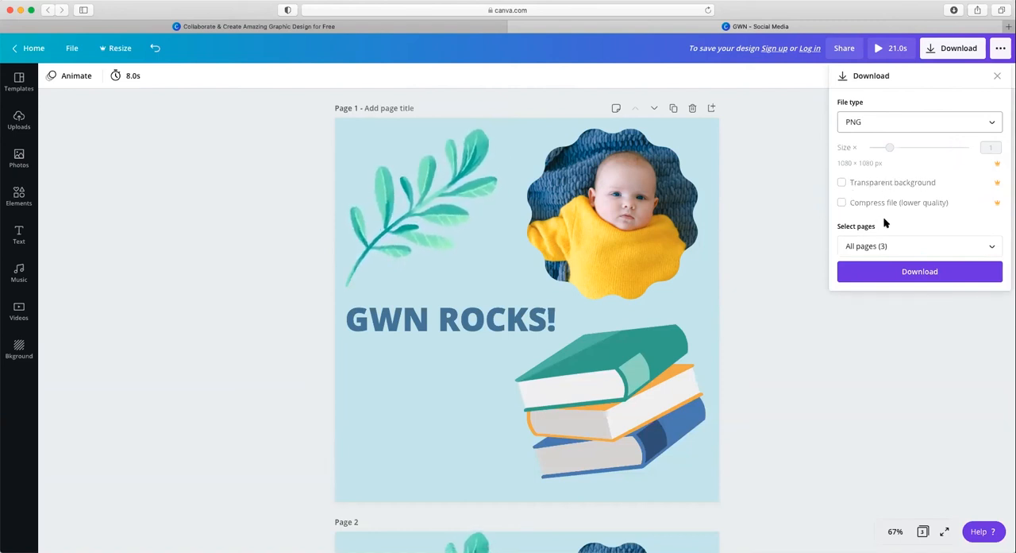
pyautogui.click(917, 129)
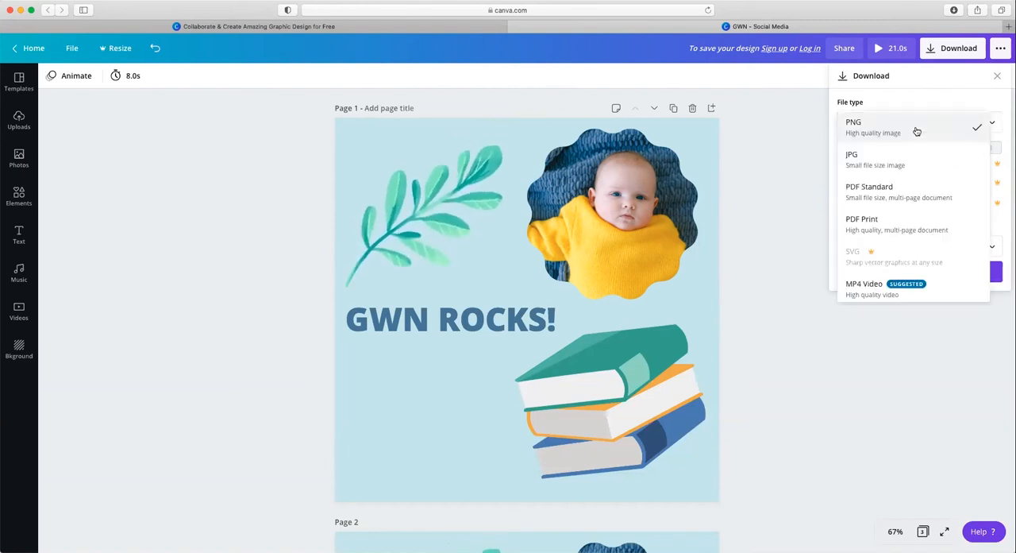
pyautogui.scroll(-2, 926, 263)
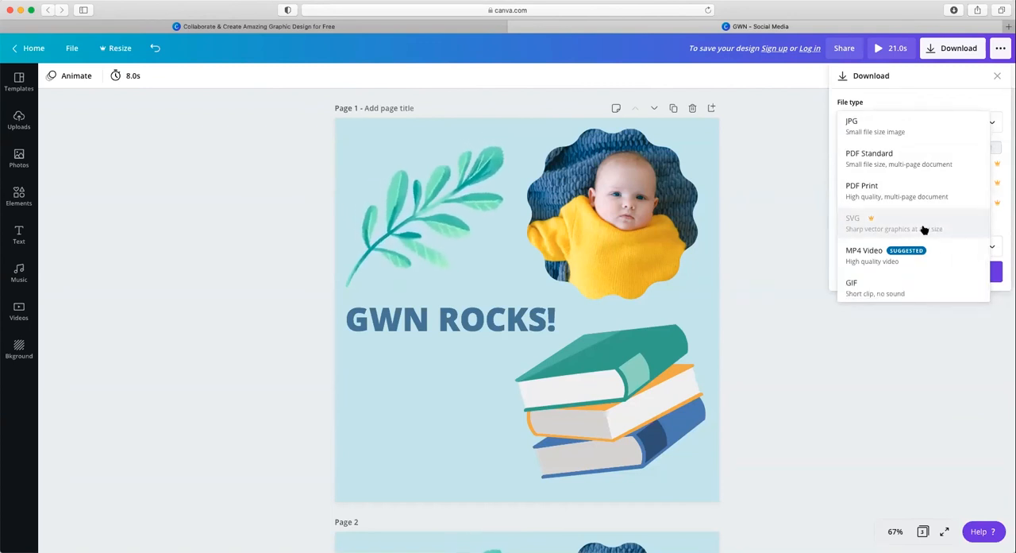
pyautogui.click(829, 221)
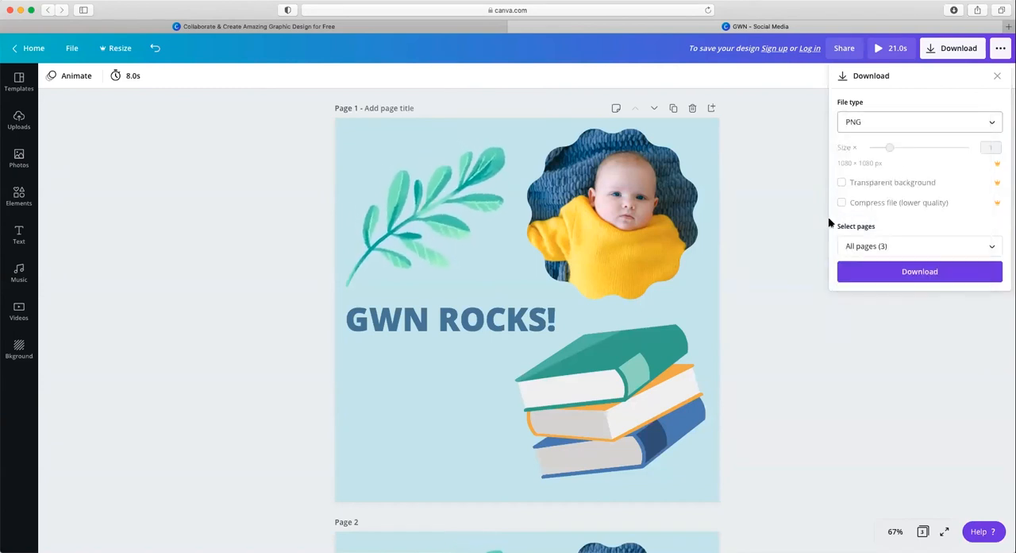
pyautogui.click(770, 256)
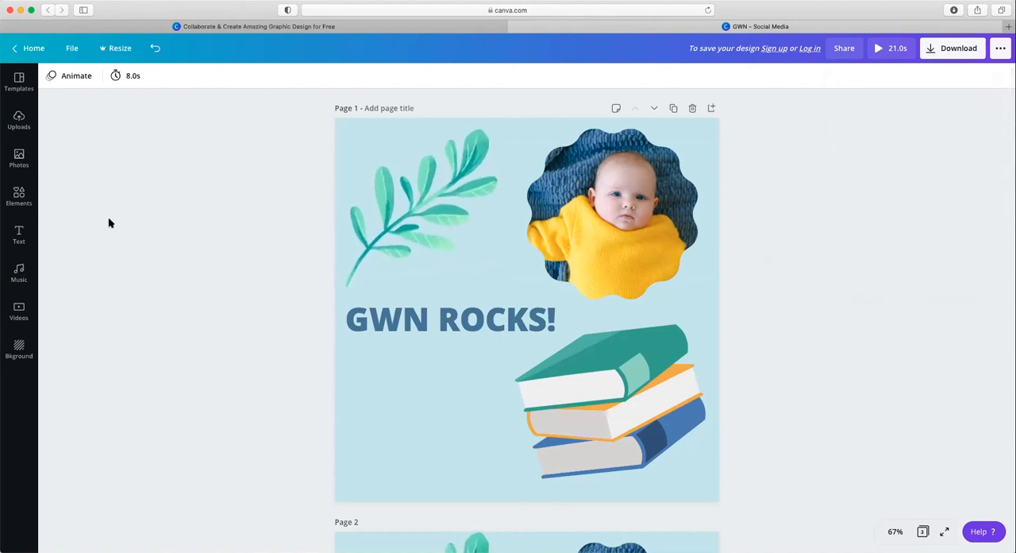
# Step: Look through the photo library and clear the Frames search to browse all element categories
pyautogui.click(21, 205)
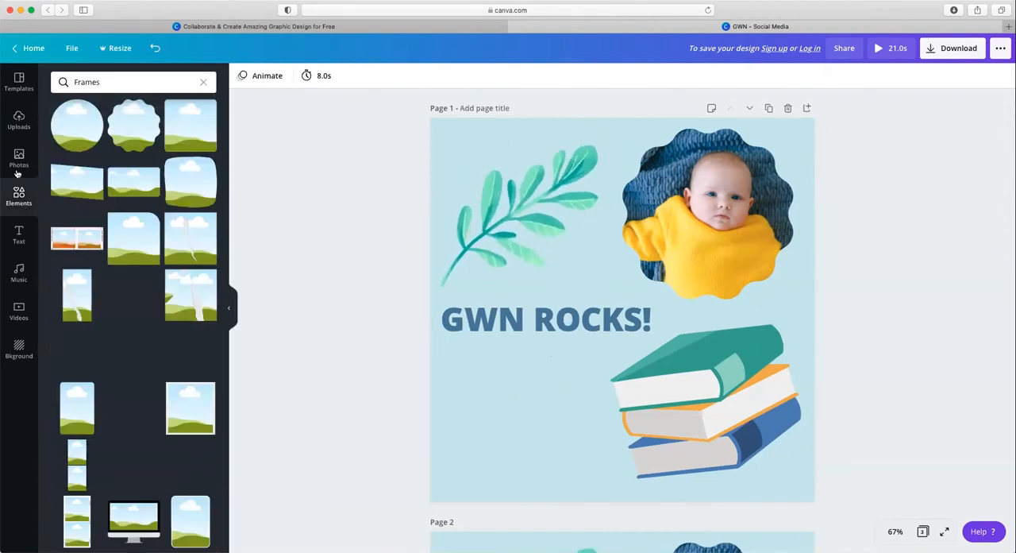
pyautogui.click(18, 163)
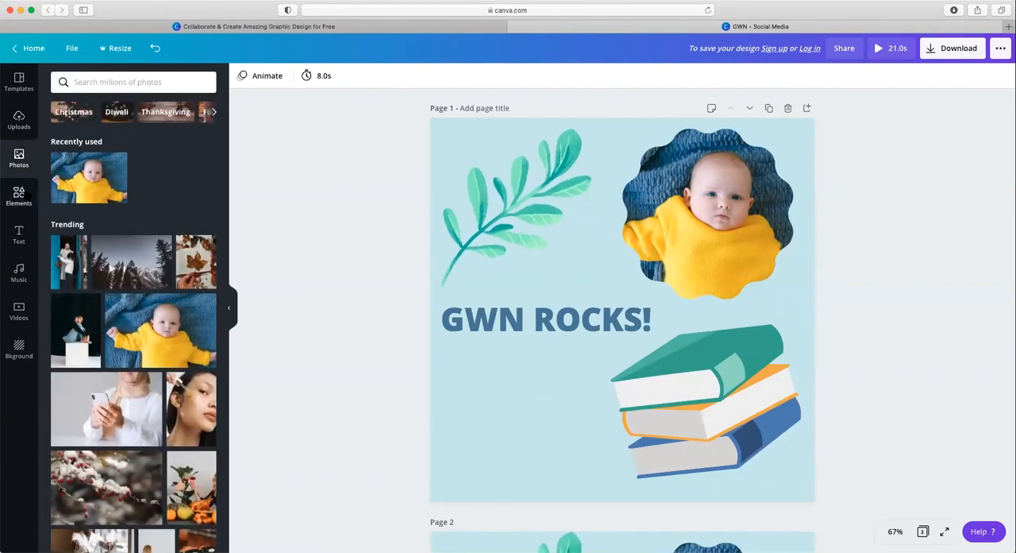
pyautogui.click(20, 197)
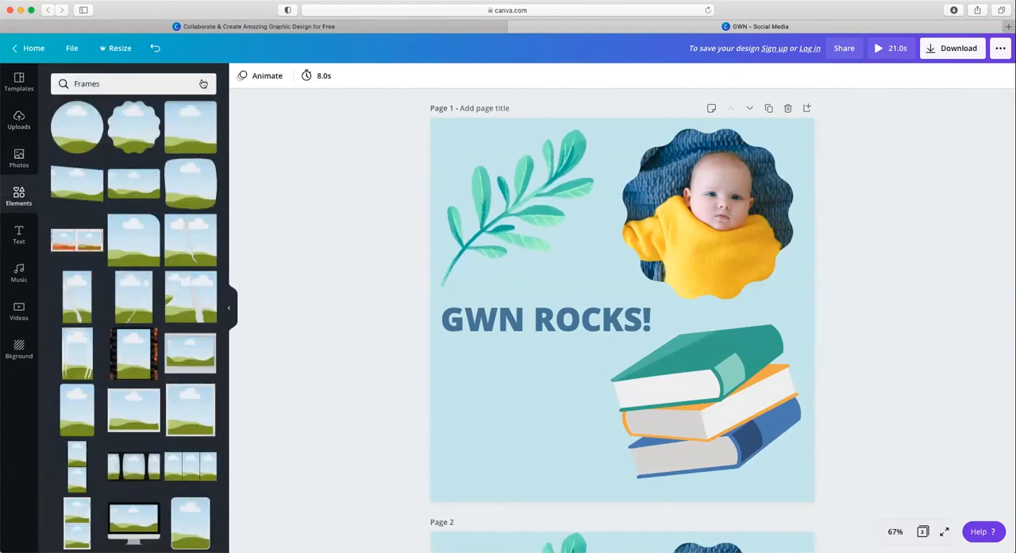
pyautogui.click(203, 83)
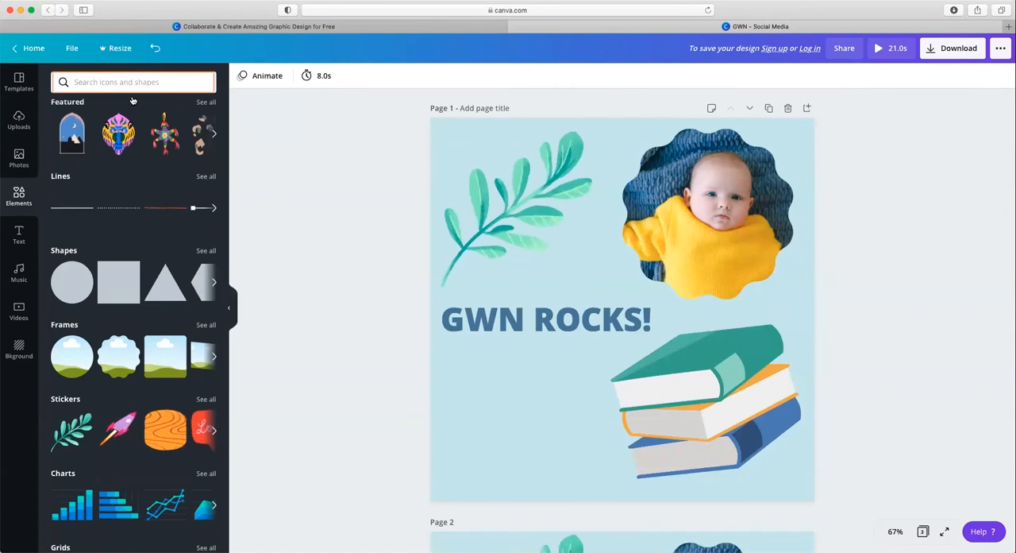
pyautogui.scroll(-1, 150, 288)
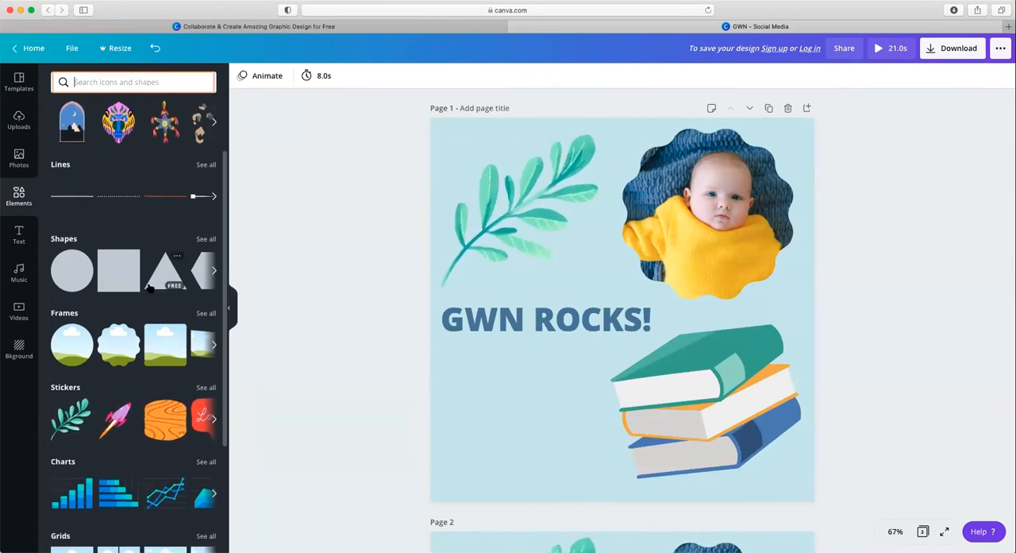
pyautogui.scroll(-1, 150, 287)
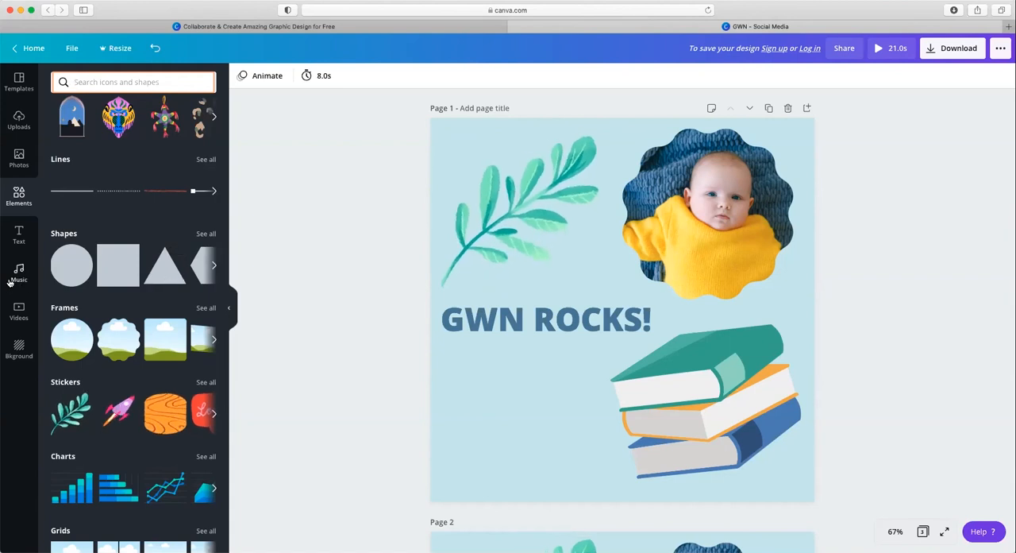
# Step: Add a default heading text box to page 1, then delete it
pyautogui.click(21, 237)
pyautogui.click(130, 135)
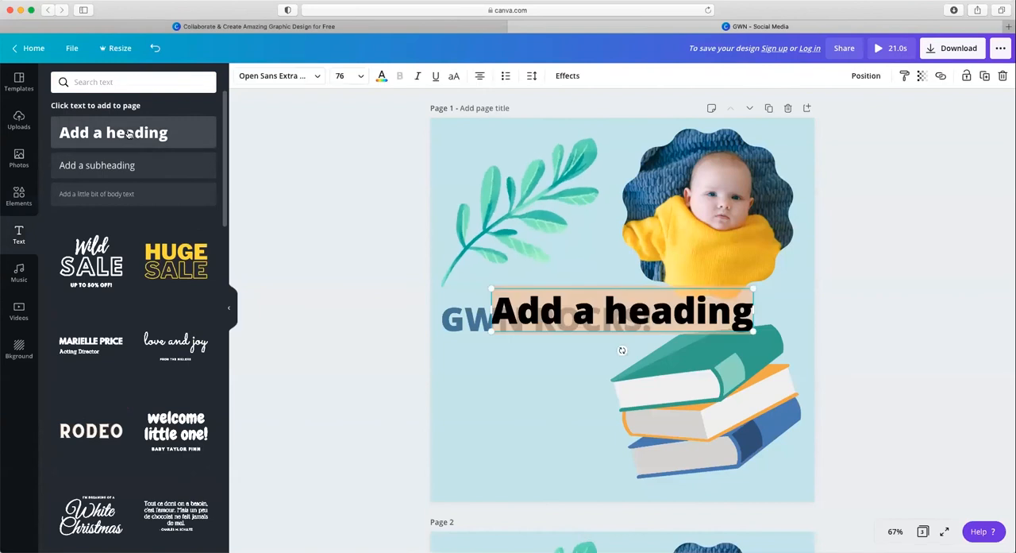
pyautogui.click(550, 314)
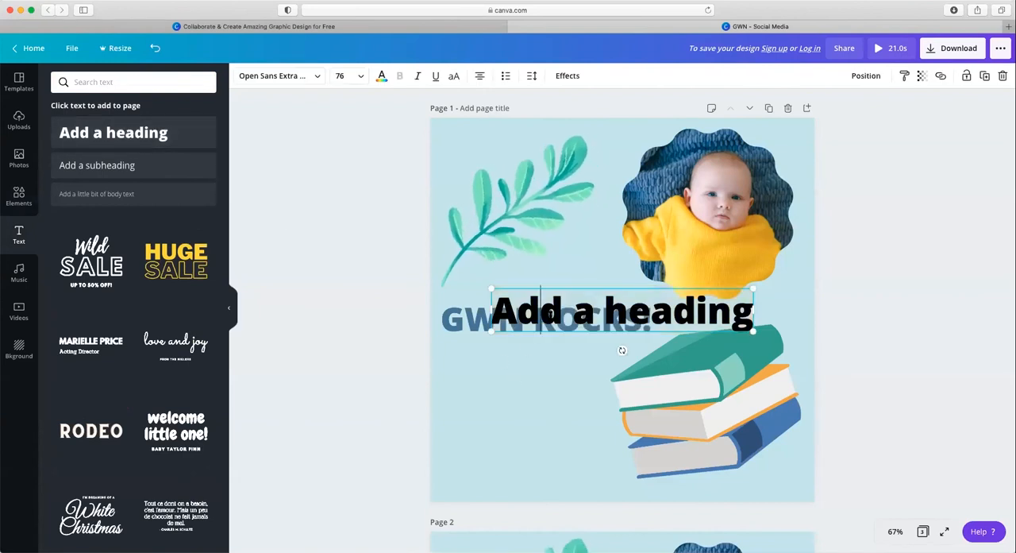
pyautogui.click(557, 367)
pyautogui.click(562, 315)
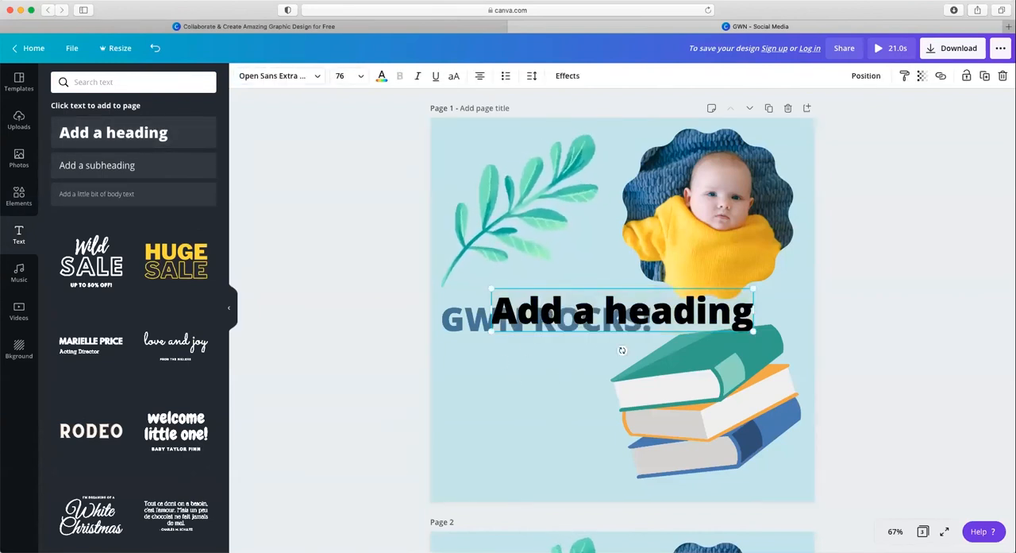
pyautogui.press('Delete')
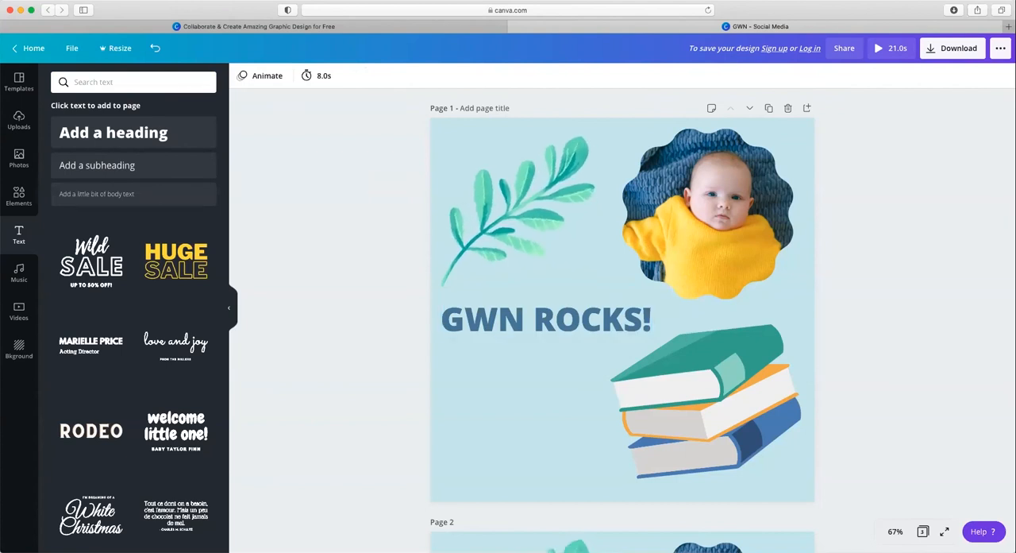